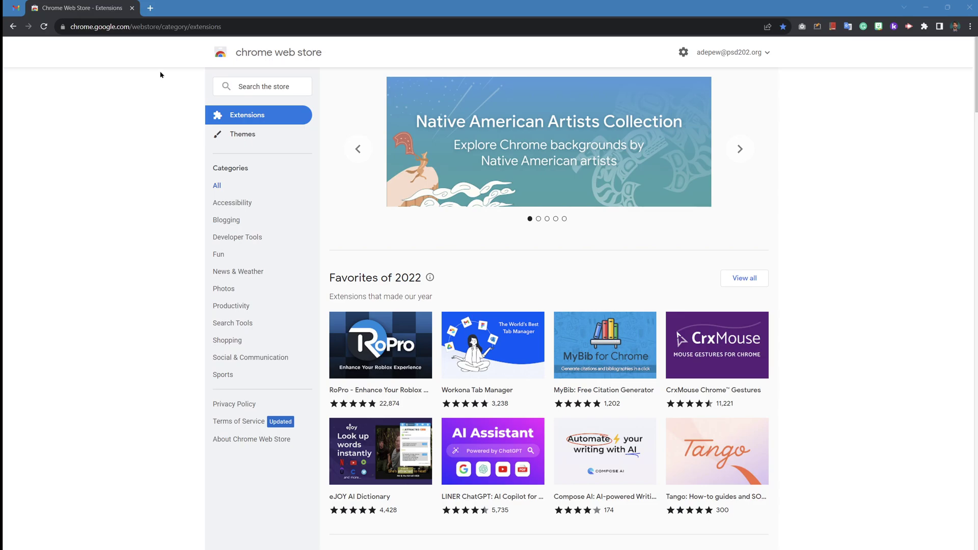
Open the Extensions management page and its side menu to launch the Chrome Web Store
left_click(169, 23)
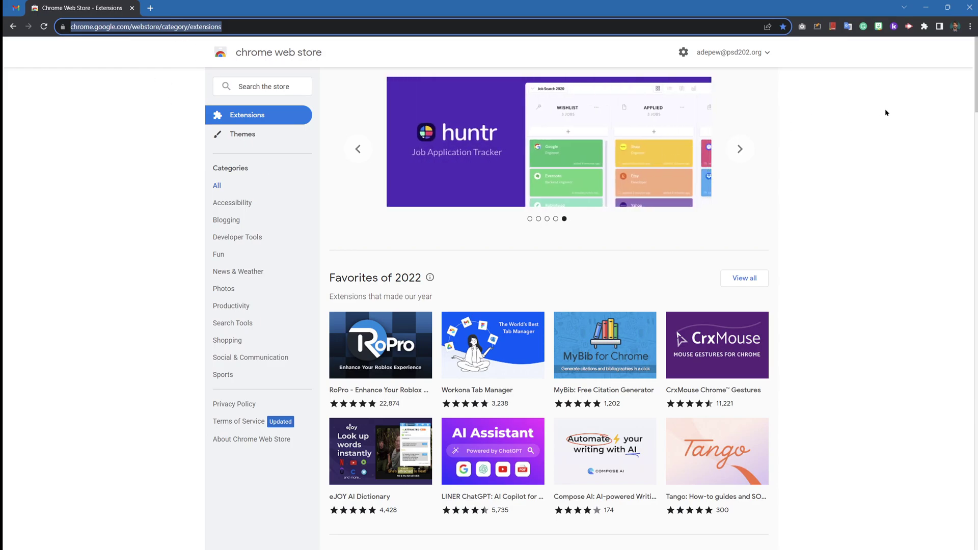
left_click(825, 131)
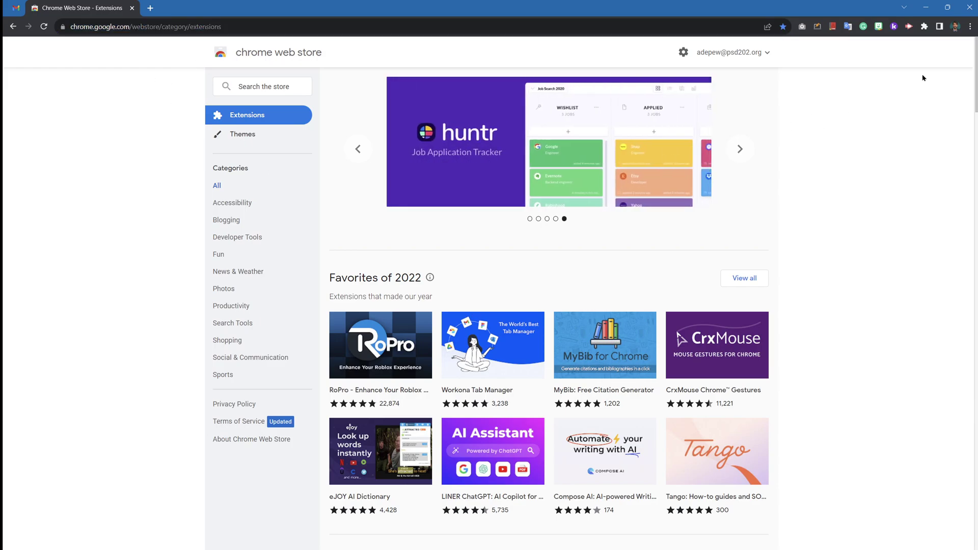
left_click(925, 28)
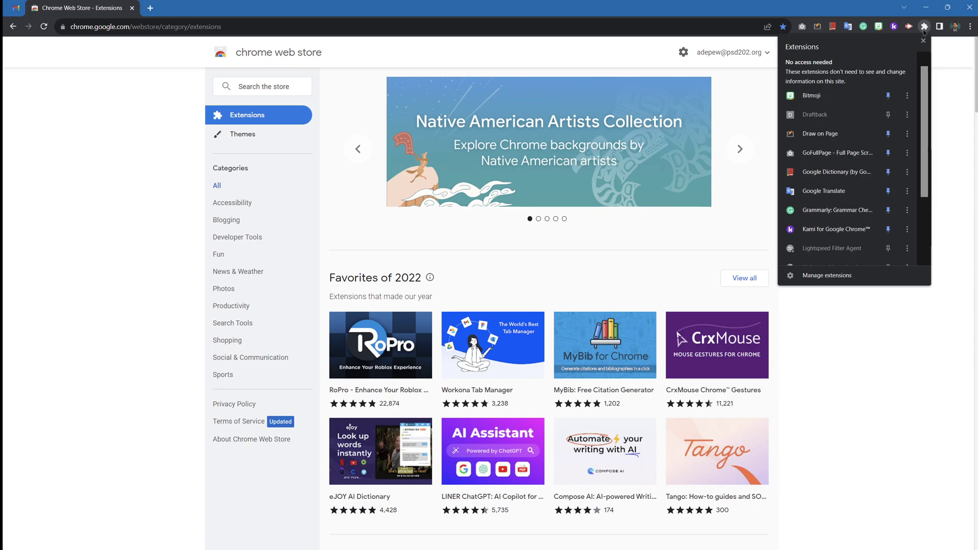
left_click(836, 280)
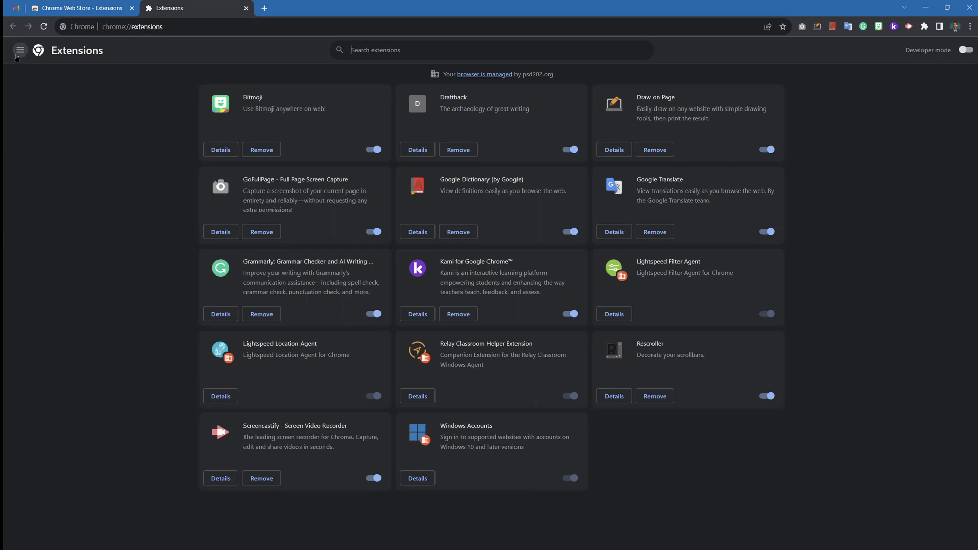
left_click(21, 54)
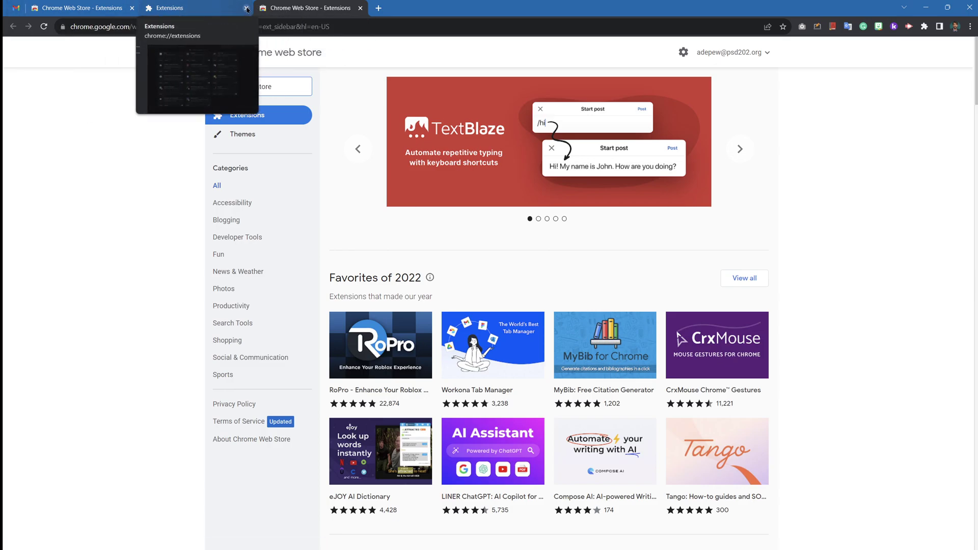
Close the Extensions tab and the older store tab, then bookmark and un-bookmark the store page
left_click(247, 9)
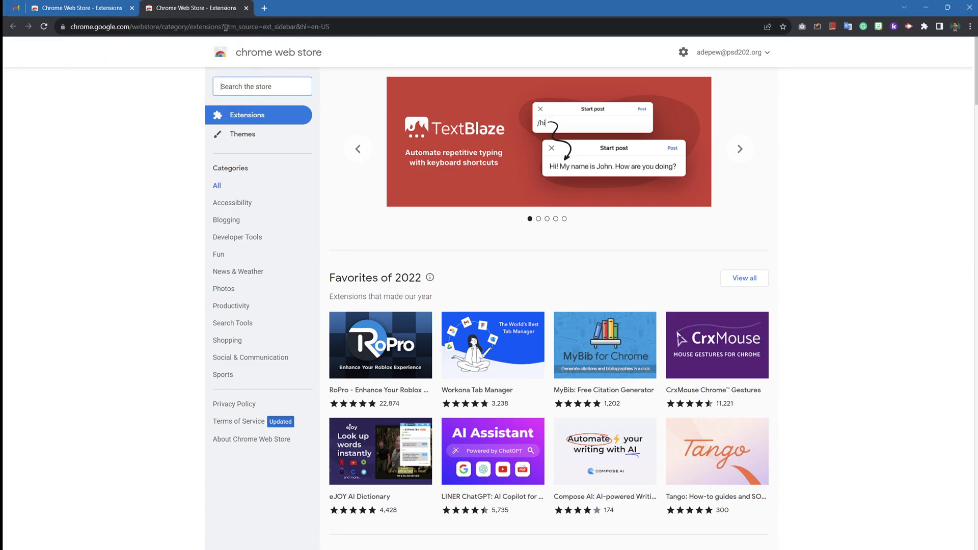
left_click(132, 9)
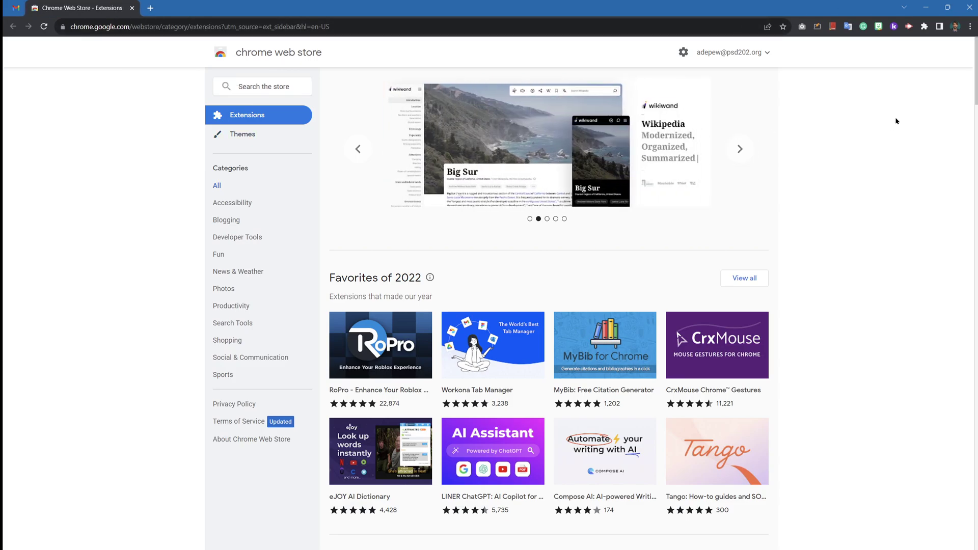
left_click(784, 27)
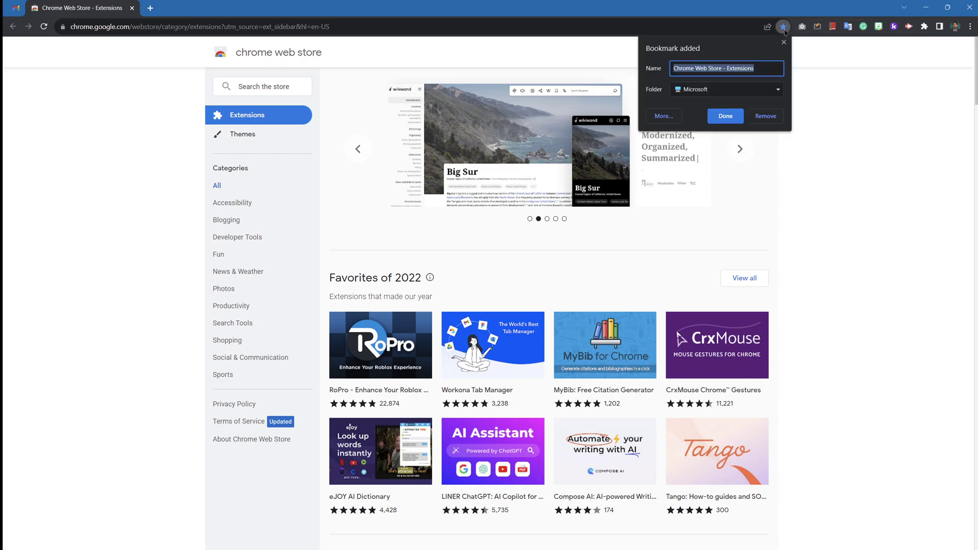
left_click(776, 117)
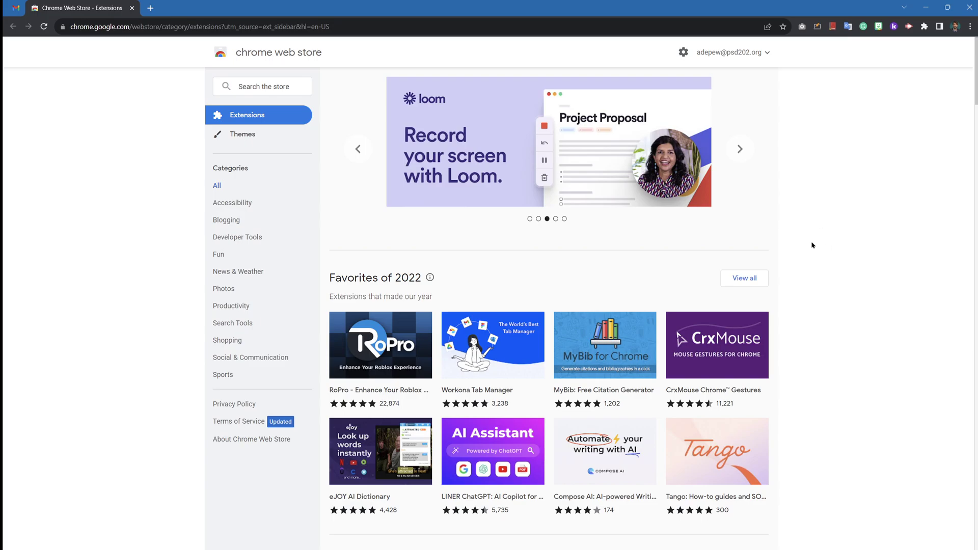
Search the Chrome Web Store for 'Speechify'
left_click(268, 89)
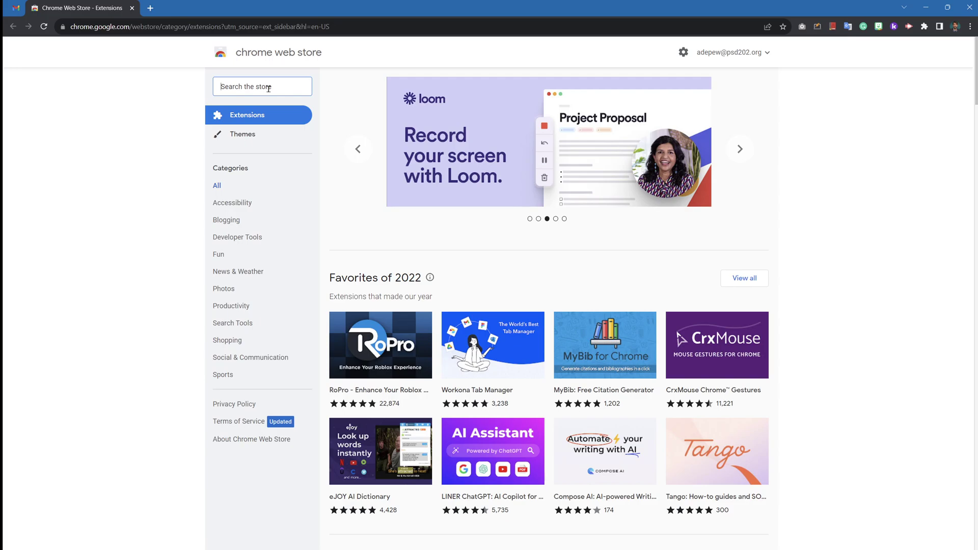
type("Speech")
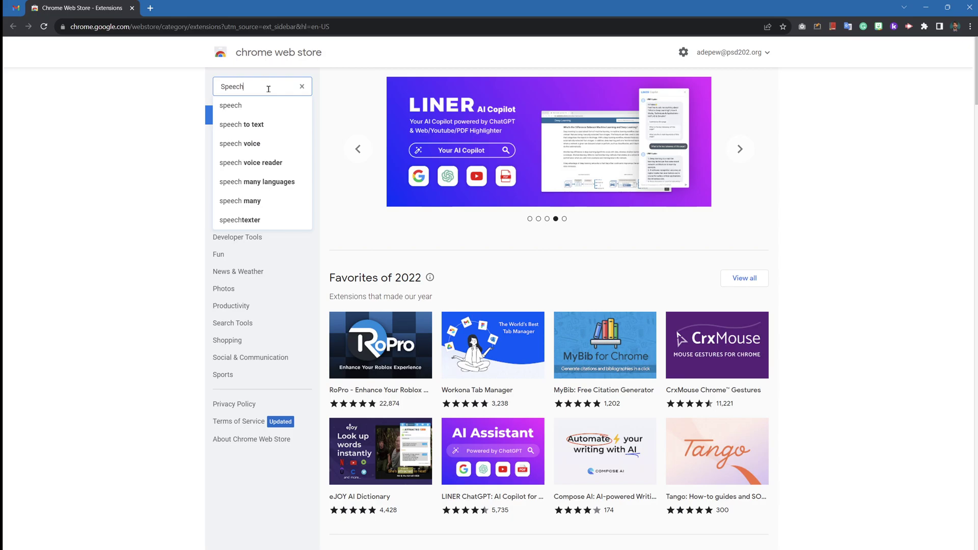
type("ify")
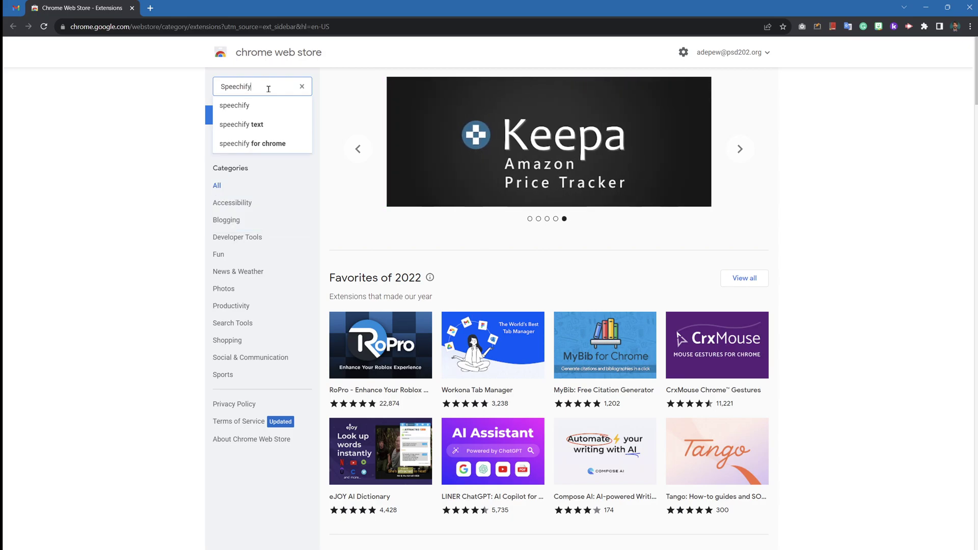
key("Return")
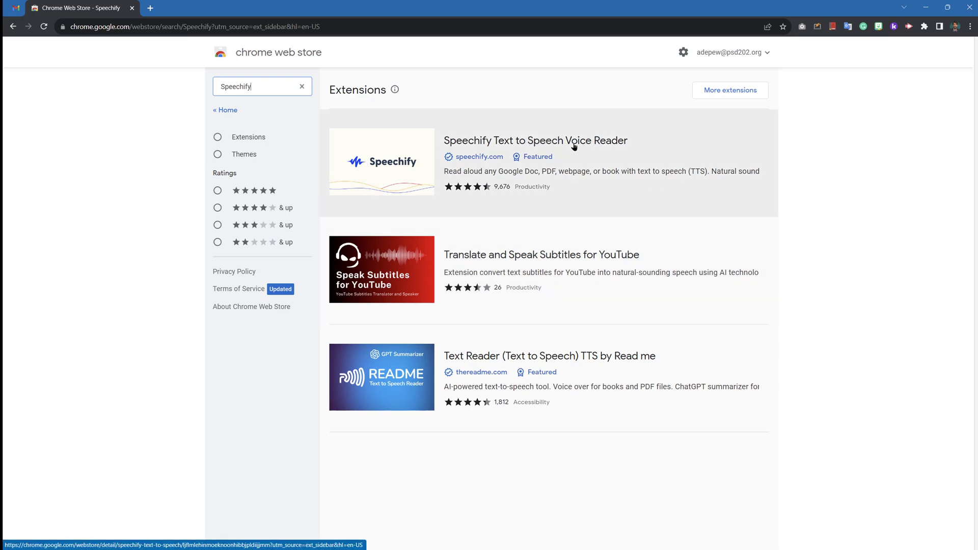
Open the Speechify Text to Speech Voice Reader listing and highlight its 1,000,000+ users and 9,676 ratings
left_click(601, 145)
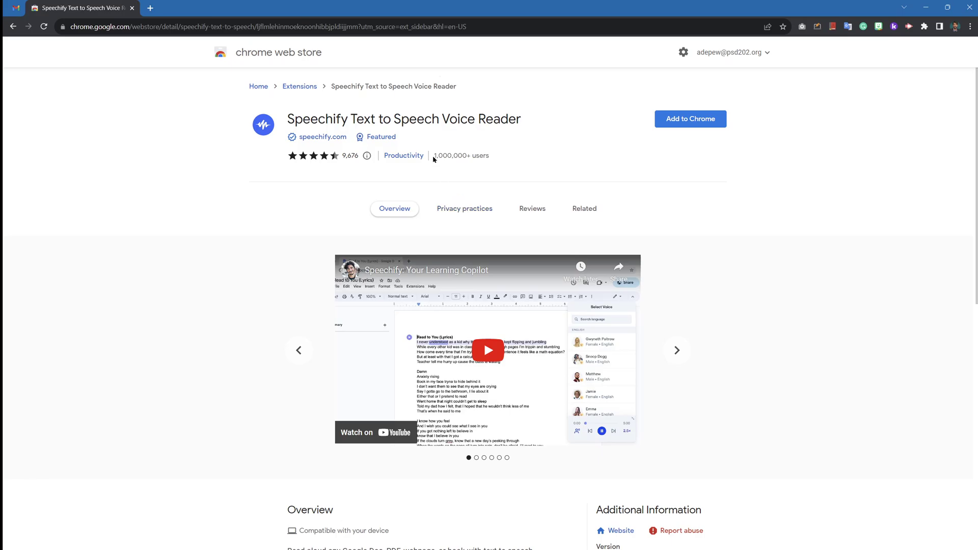
left_click_drag(435, 155, 493, 158)
double_click(344, 156)
left_click_drag(434, 154, 497, 159)
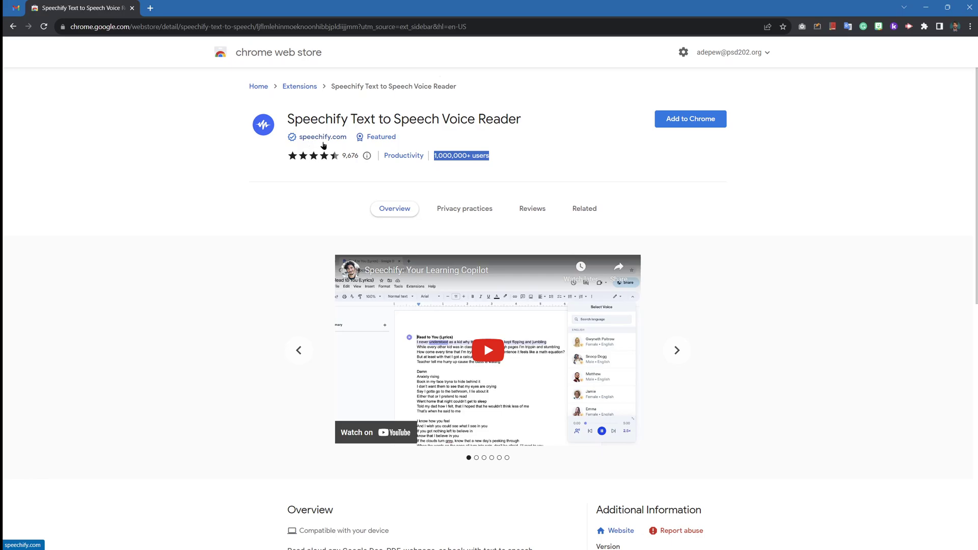
mouse_move(288, 147)
left_click(579, 149)
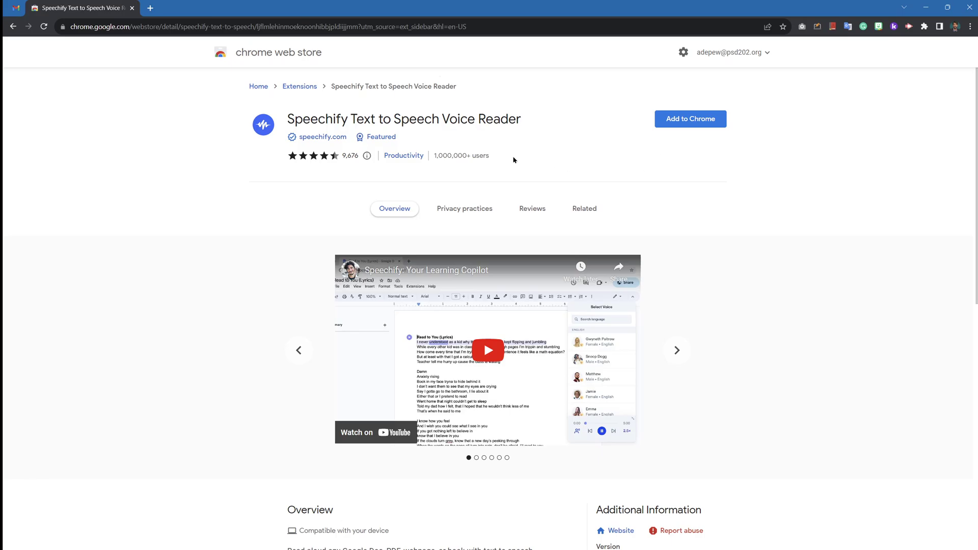
Add the Speechify extension to Chrome and close its welcome tab
left_click(713, 122)
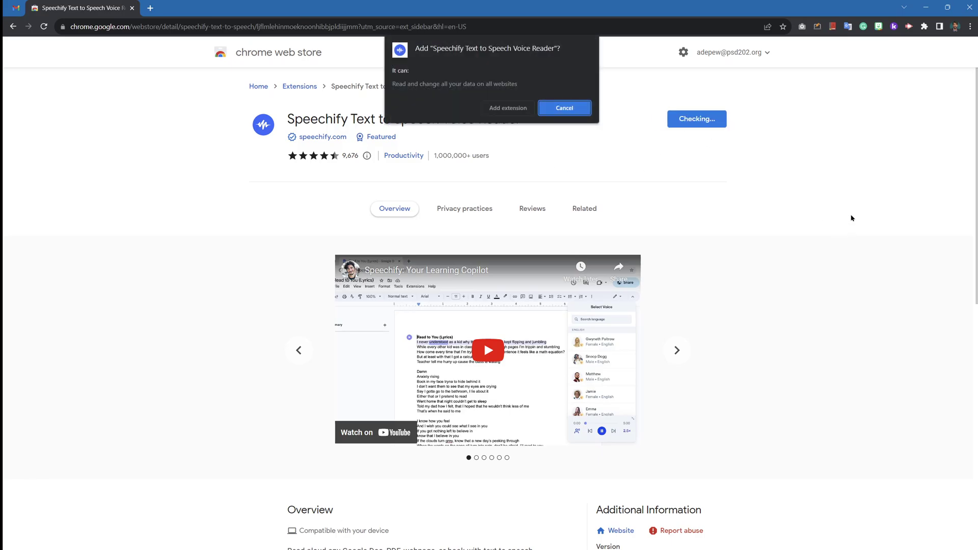
left_click(495, 109)
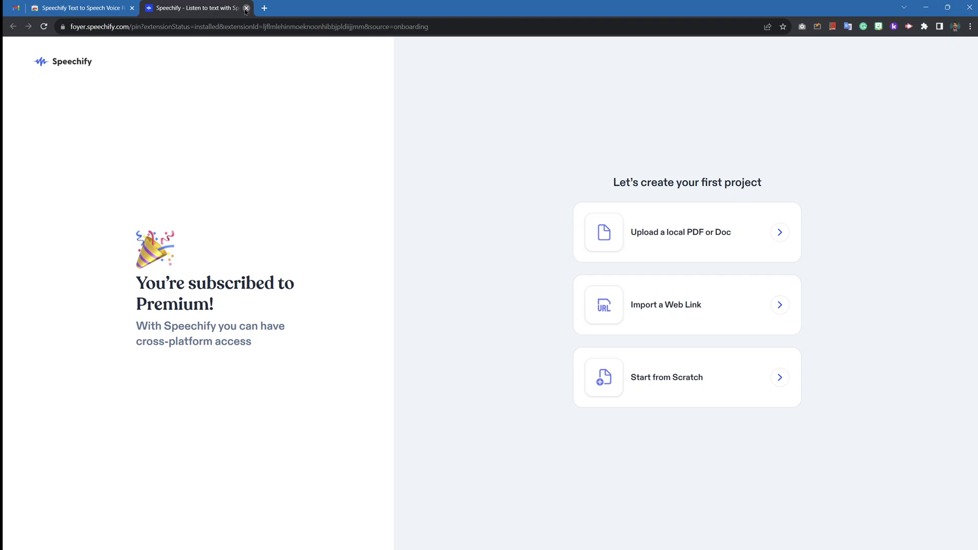
left_click(246, 8)
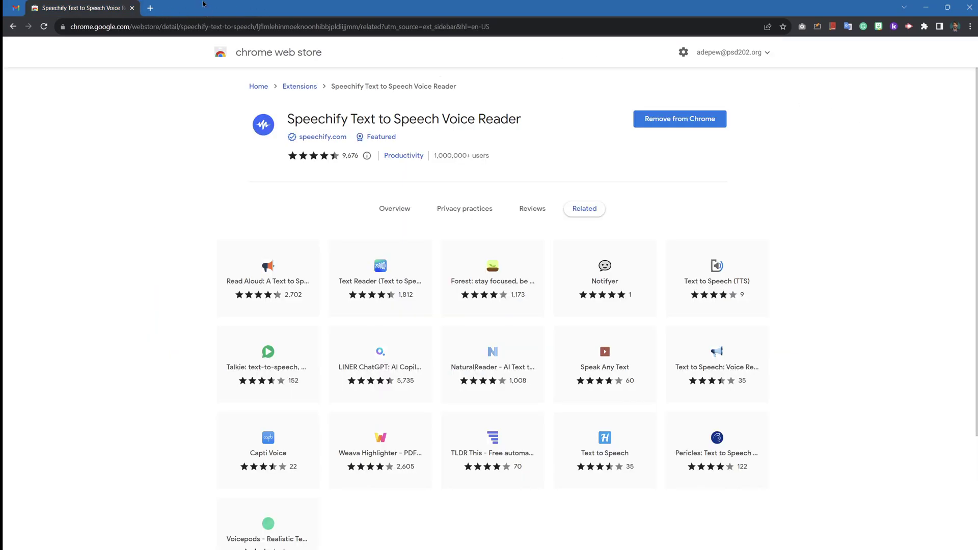
Open a New Tab and pin Speechify Text to Speech to the toolbar
left_click(149, 8)
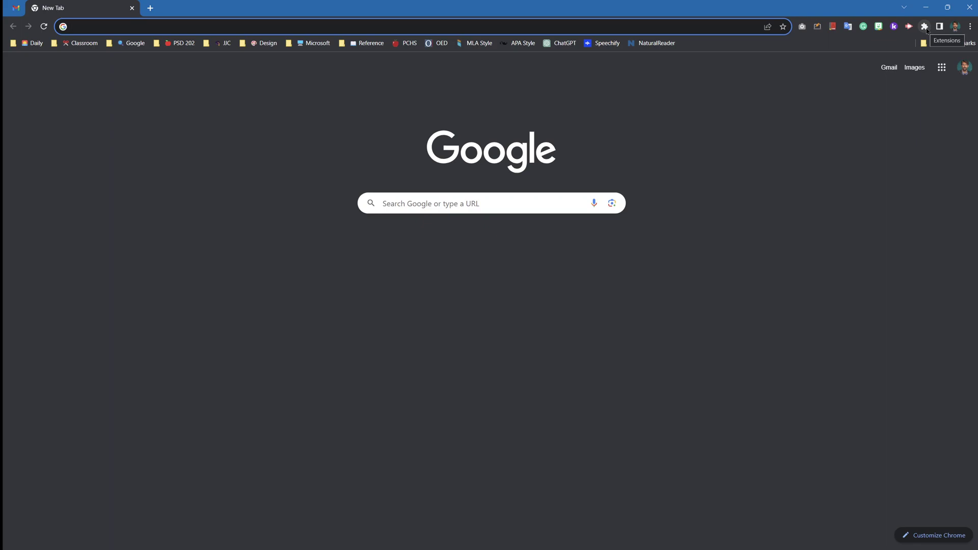
left_click(925, 26)
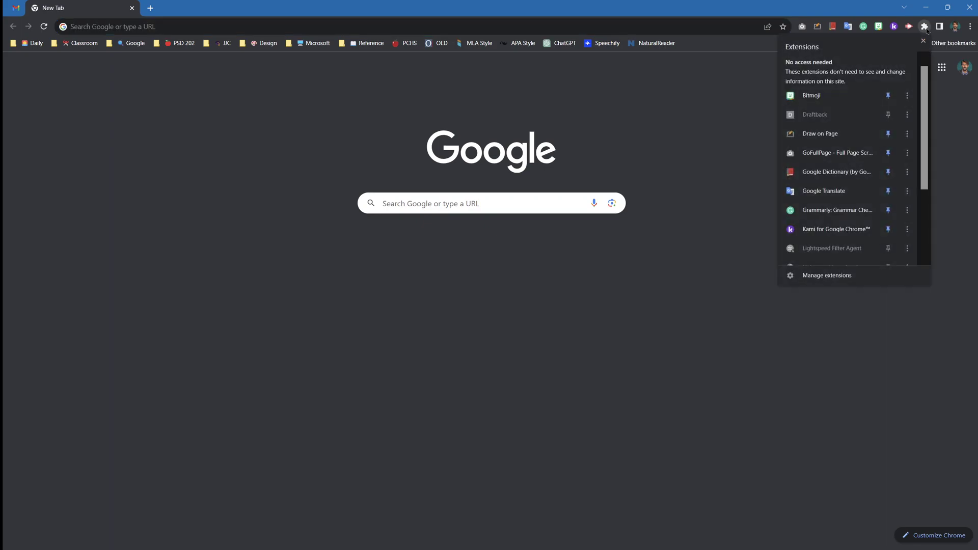
scroll(907, 122, "down", 3)
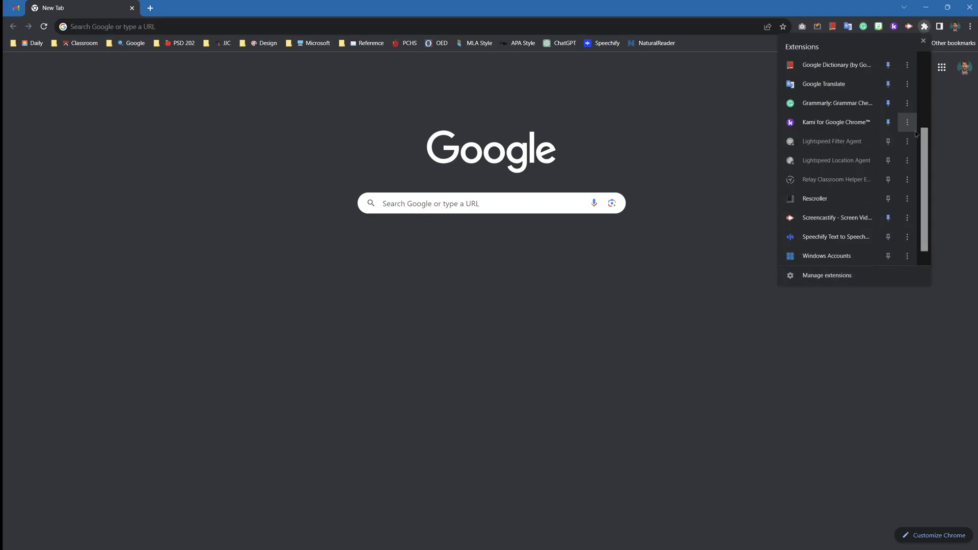
left_click(896, 238)
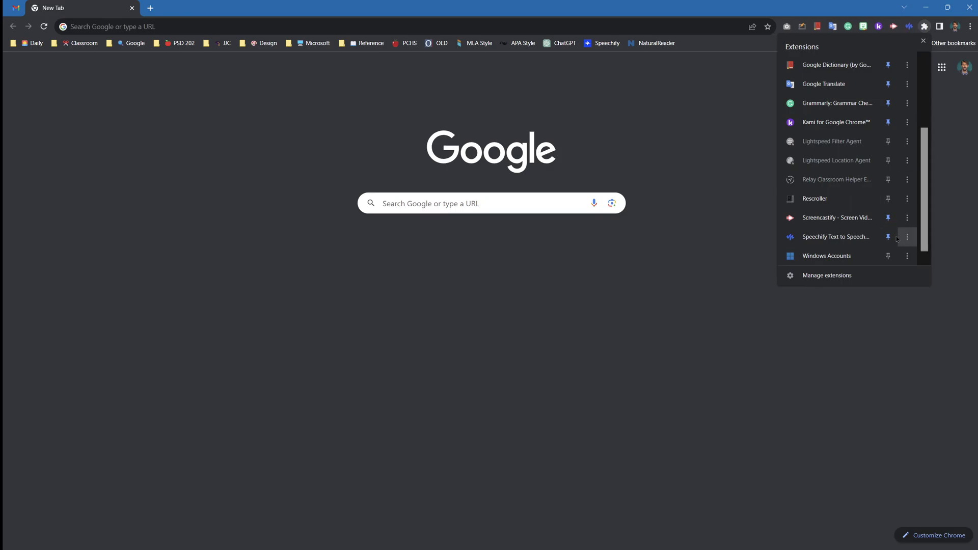
left_click(925, 26)
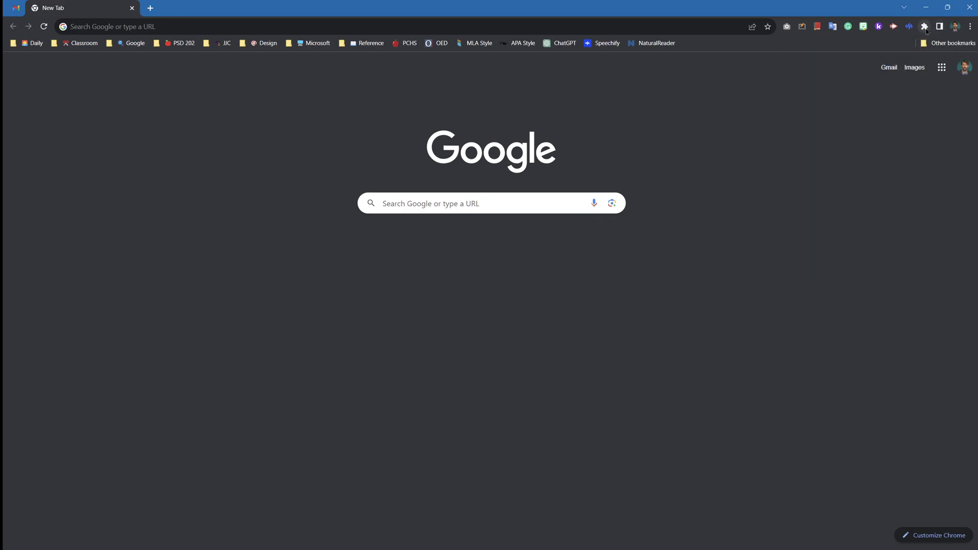
Move the pinned Speechify icon next to Google Translate in the toolbar
left_click(925, 28)
left_click(926, 29)
left_click_drag(841, 31, 843, 31)
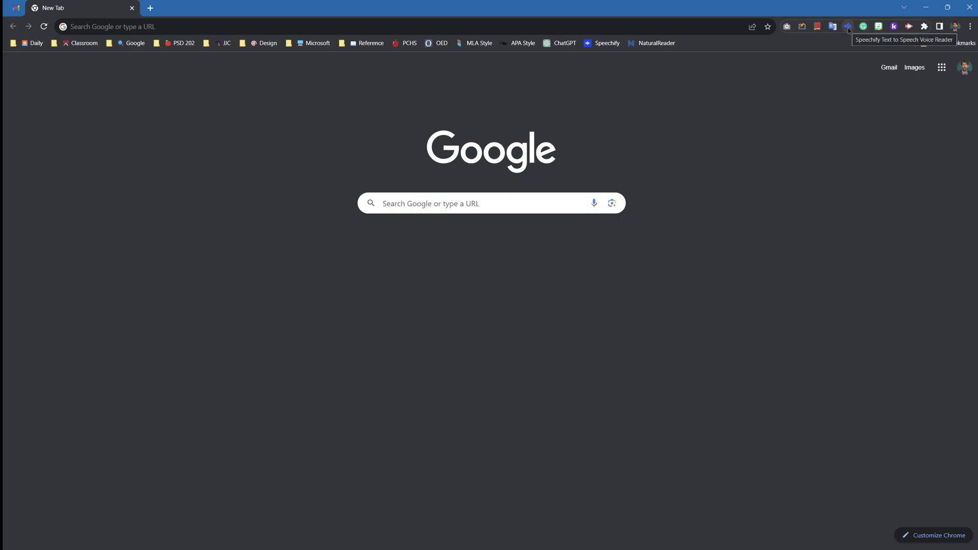
mouse_move(851, 28)
left_mouse_down()
mouse_move(880, 26)
mouse_move(836, 28)
mouse_move(849, 28)
left_mouse_up()
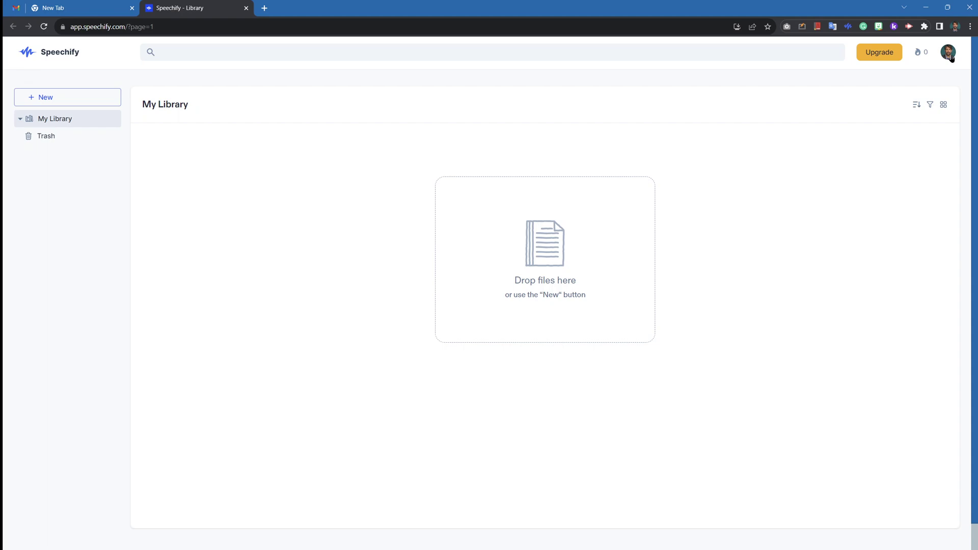
Sign out of Speechify, sign back in with Google, and dismiss the Welcome back notice
left_click(951, 56)
left_click(873, 145)
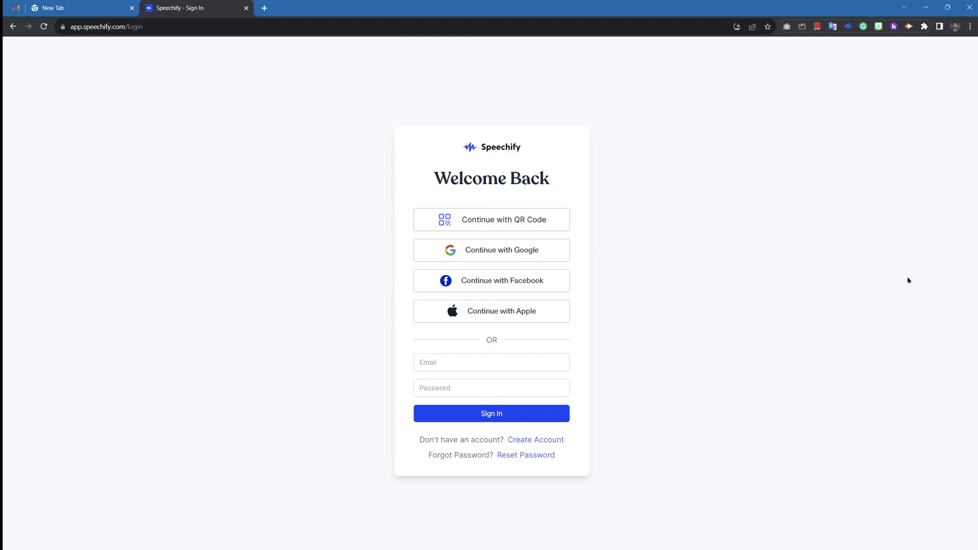
left_click(480, 257)
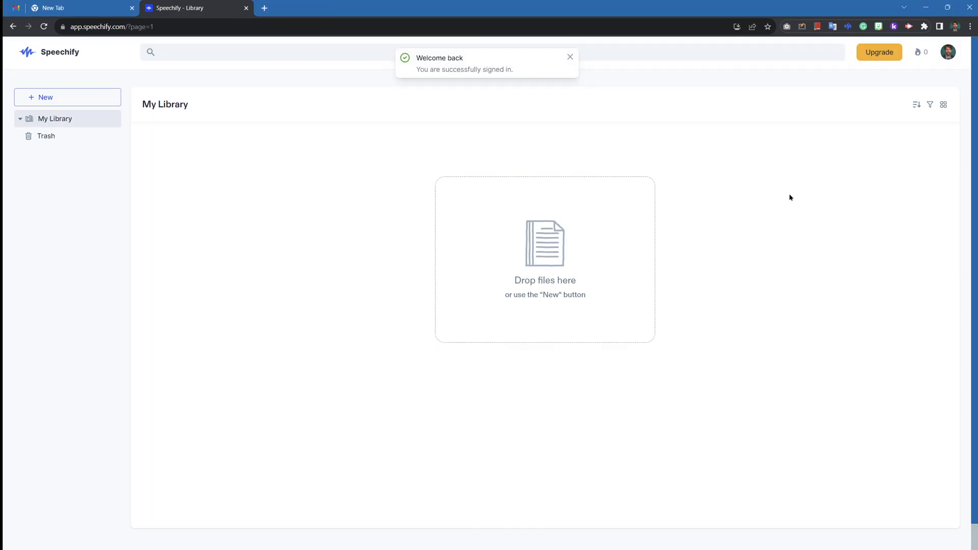
left_click(570, 57)
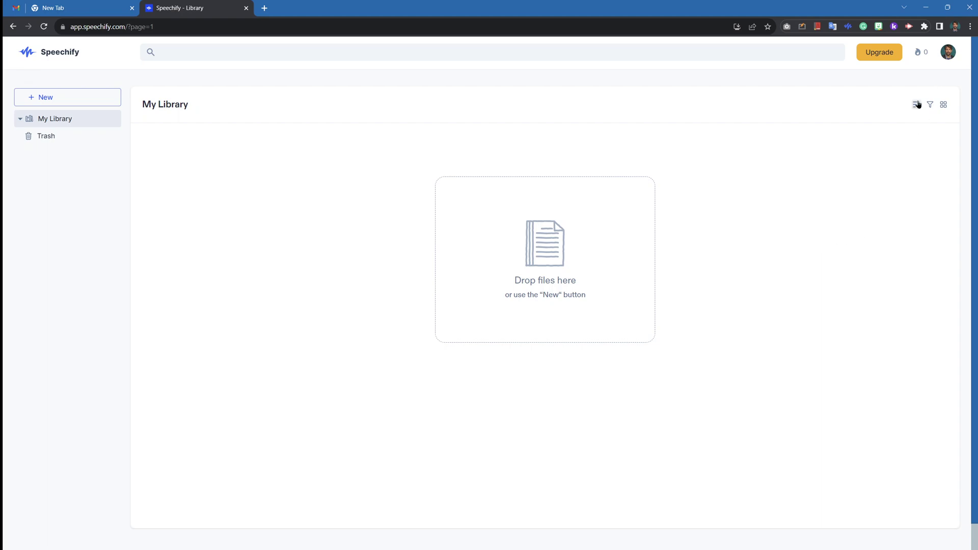
Open and dismiss the Speechify account menu, then close the Speechify - Library tab
left_click(948, 52)
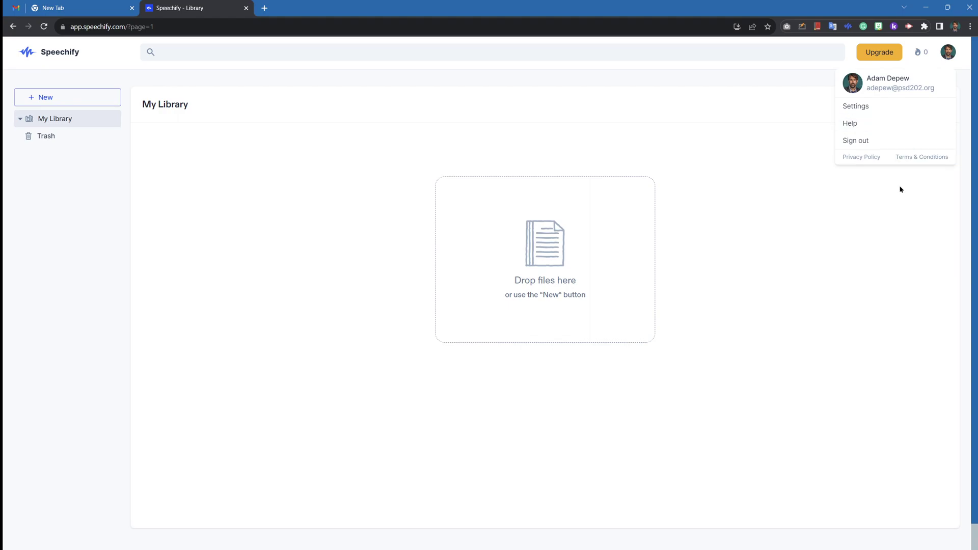
left_click(856, 306)
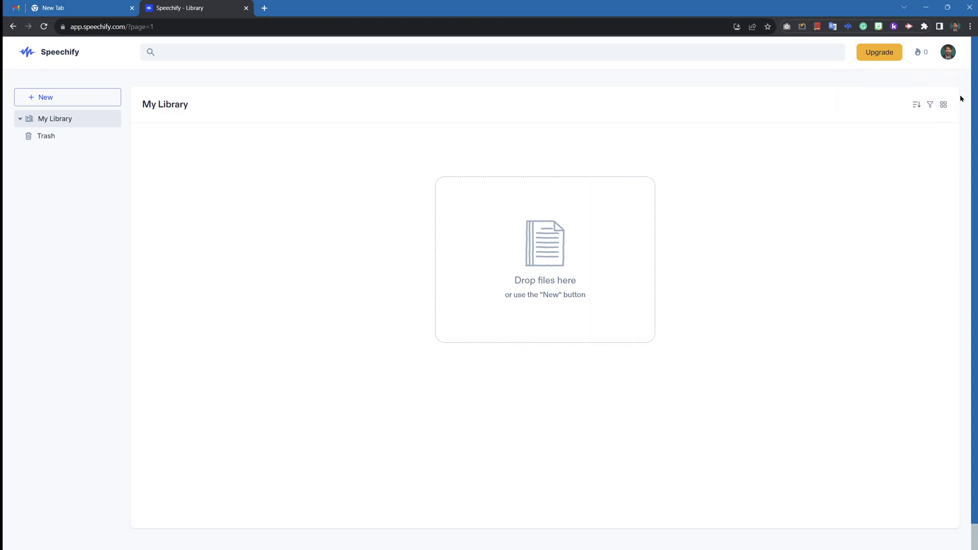
left_click(247, 9)
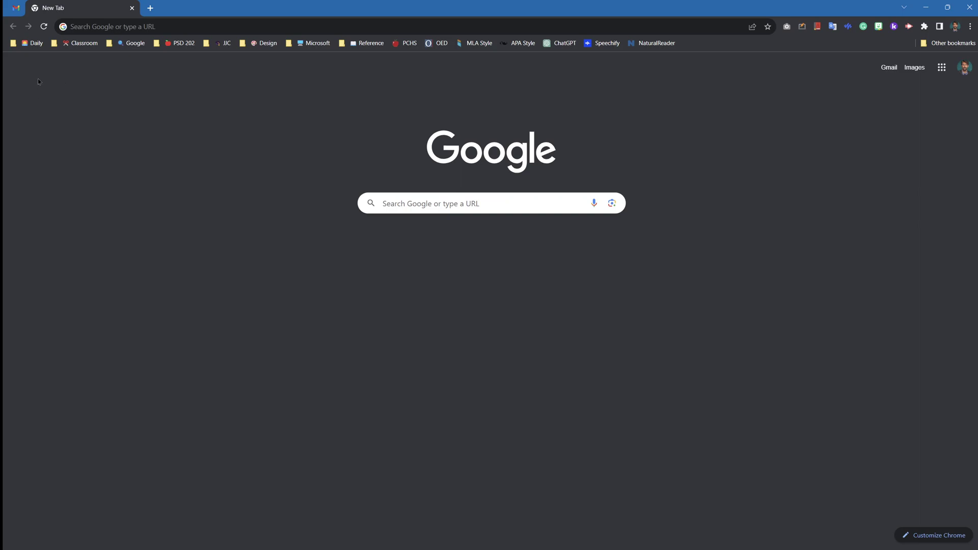
Switch to the pinned Gmail tab and open a blank New Message window
left_click(15, 7)
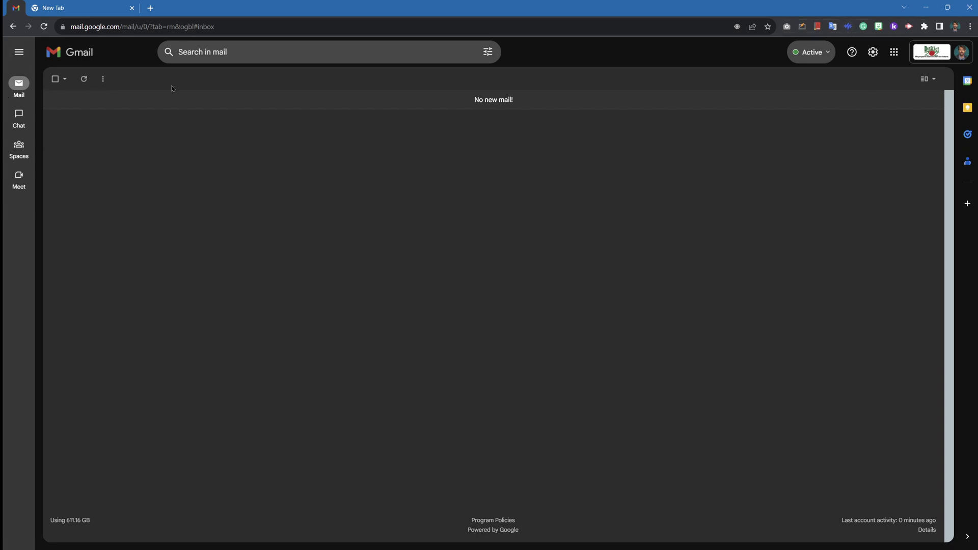
left_click(83, 87)
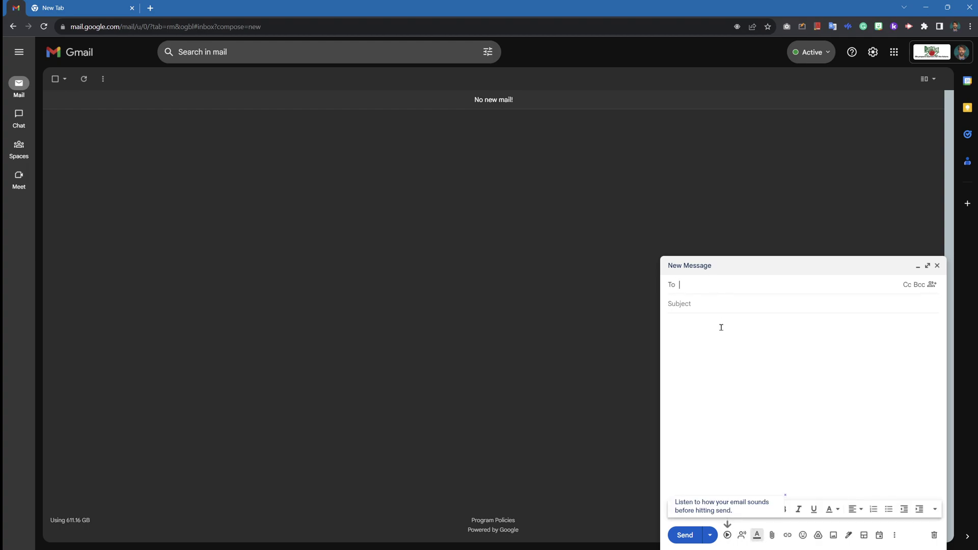
Type the greeting 'Hello,' with a capital H at the top of the message body
left_click(721, 332)
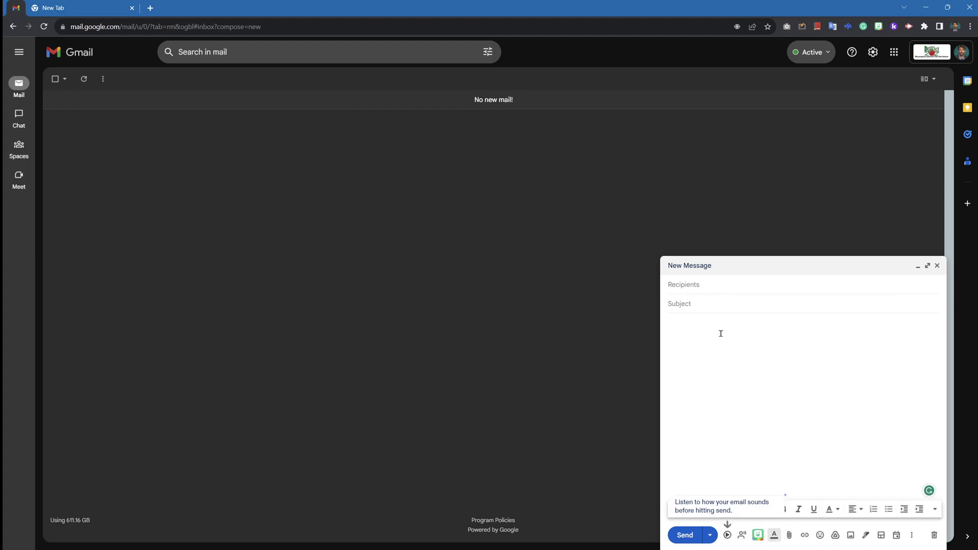
type("ello")
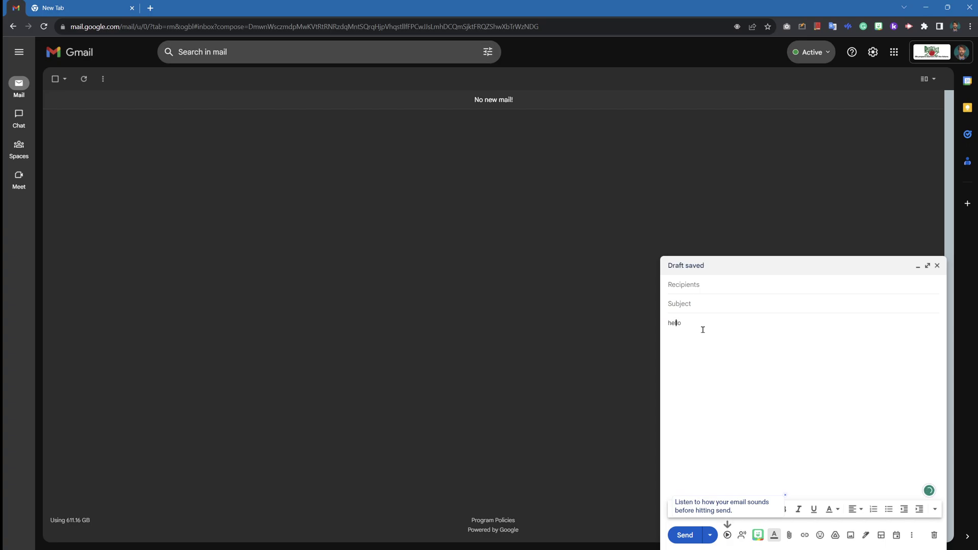
key("BackSpace")
key("Caps_Lock")
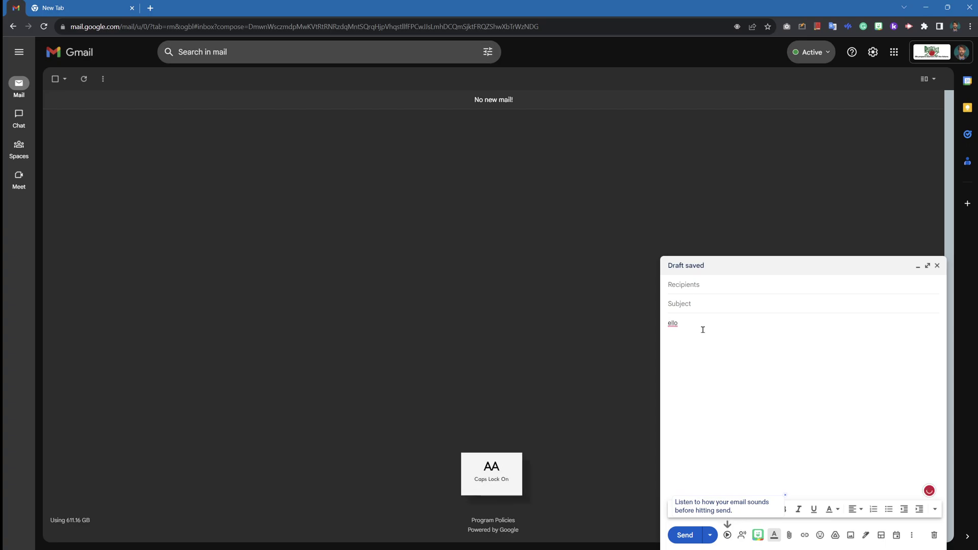
type("H")
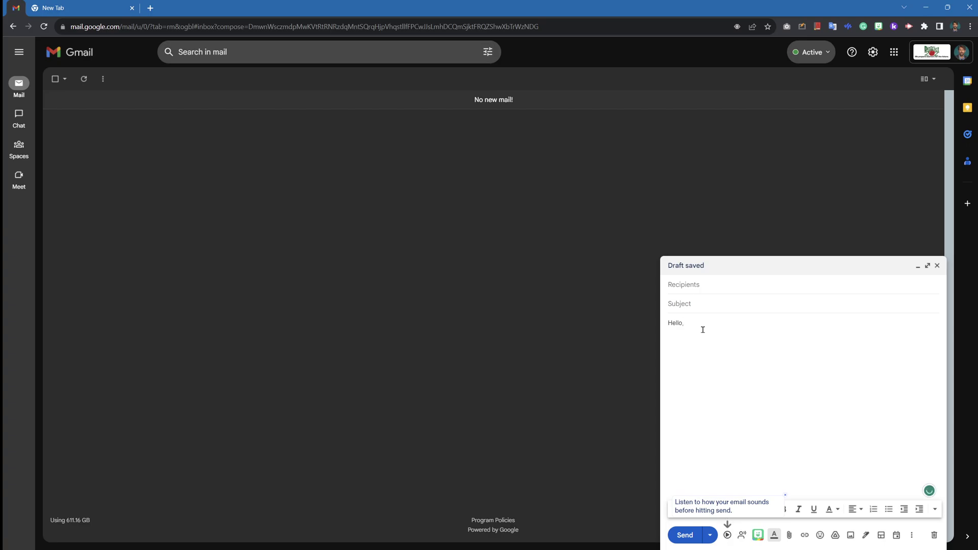
key("Caps_Lock")
Write the second line 'How is everyone doing today...I just wanted to say hello' below the greeting
key("Caps_Lock")
key("Return")
key("Return")
type("H")
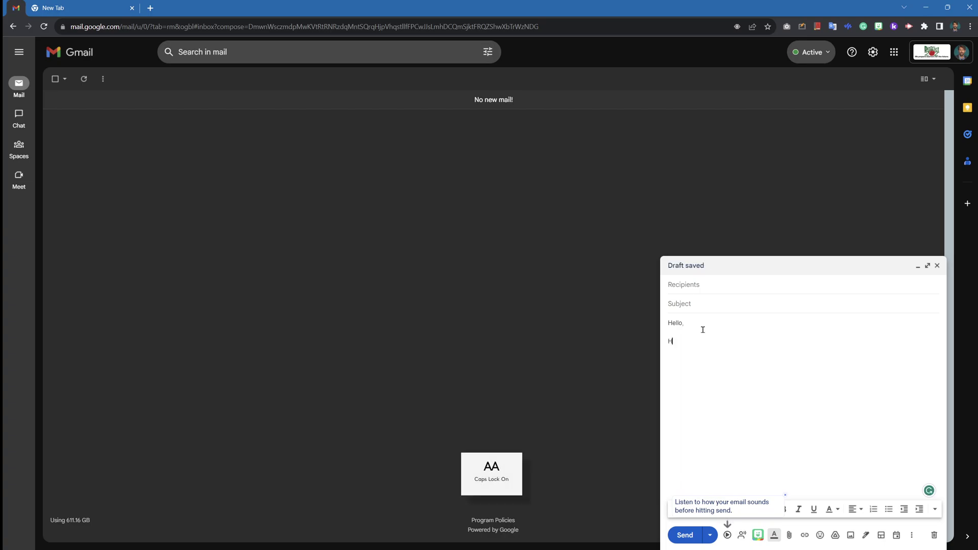
key("Caps_Lock")
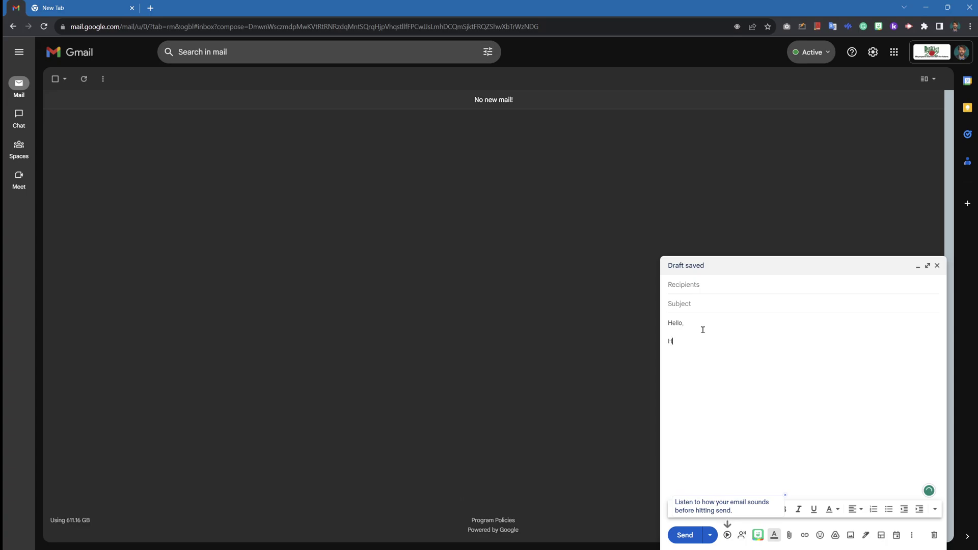
type("ow is everyone doing today")
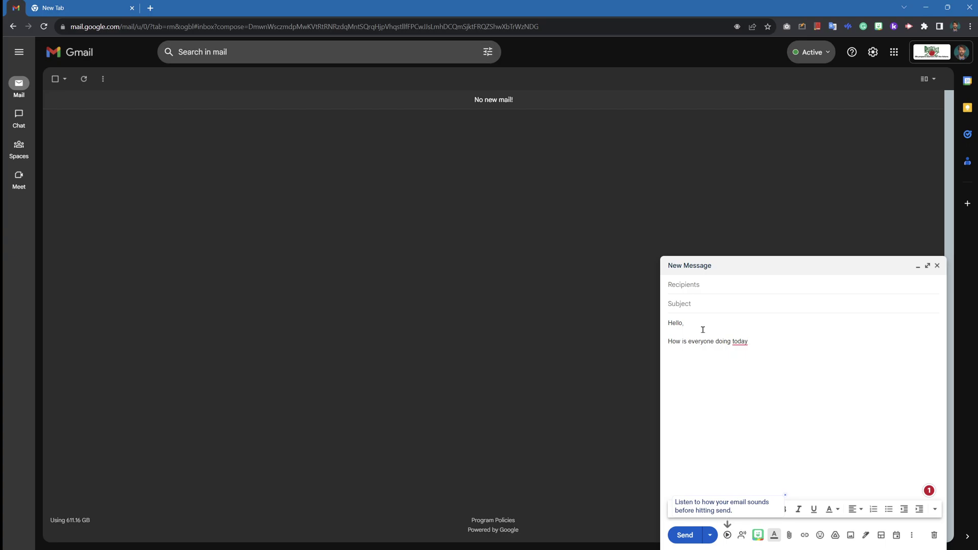
type("...")
key("Caps_Lock")
type(".")
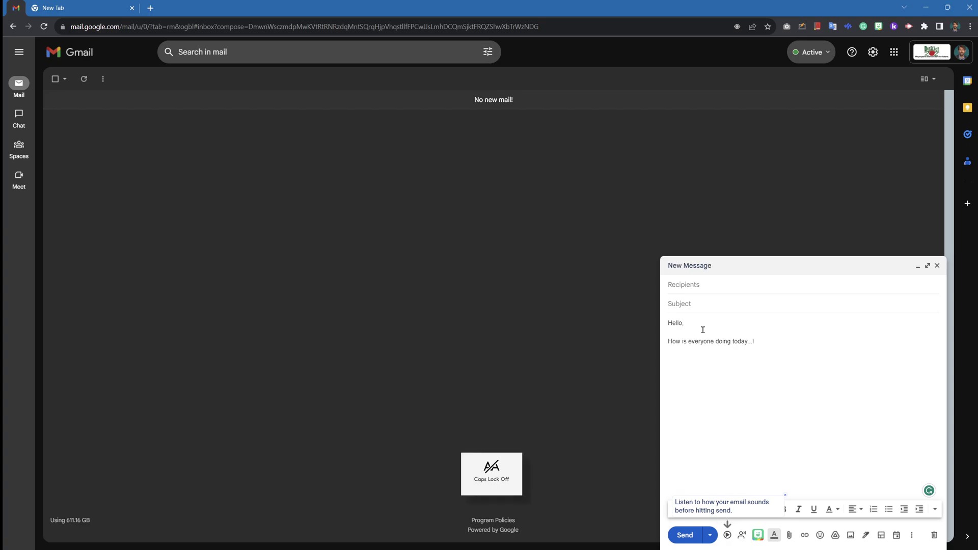
type("I just w")
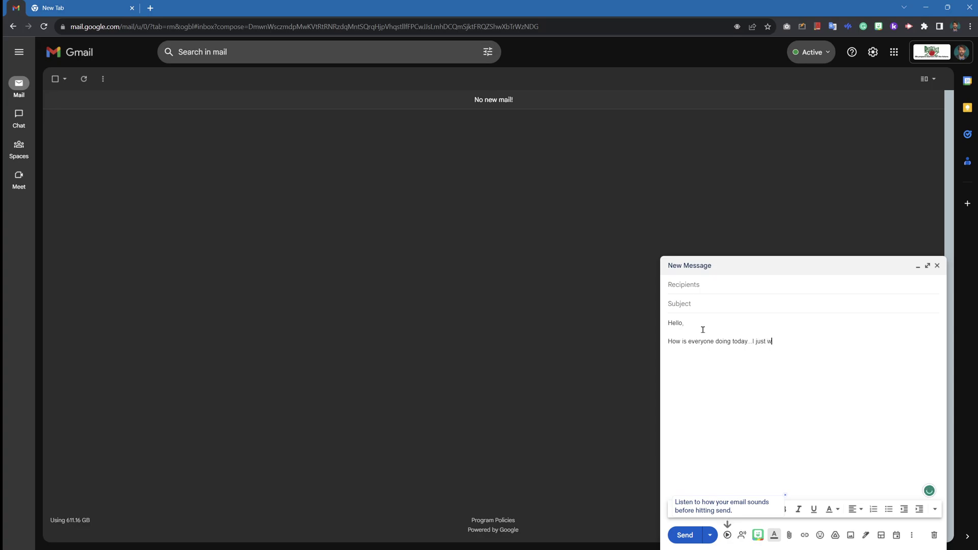
type("anted to say hello.")
left_click(786, 496)
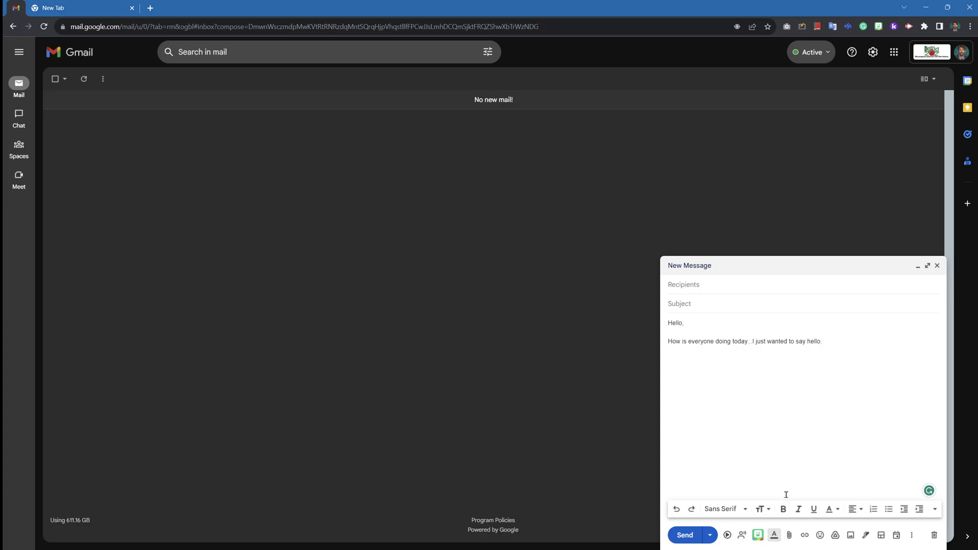
Play the draft aloud with Speechify, collapse the voice panel, dismiss the tip, and turn the player off
left_click(727, 537)
left_click(728, 536)
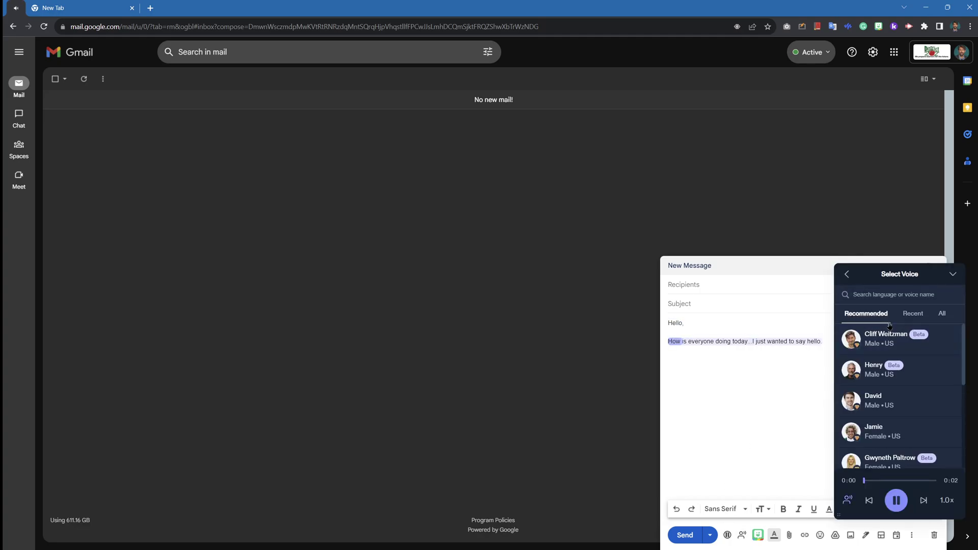
left_click(953, 274)
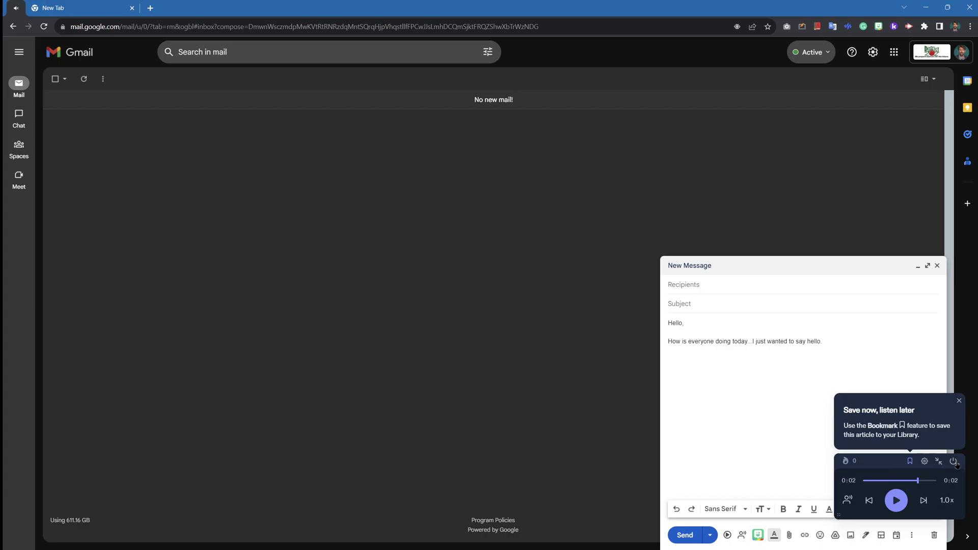
left_click(959, 402)
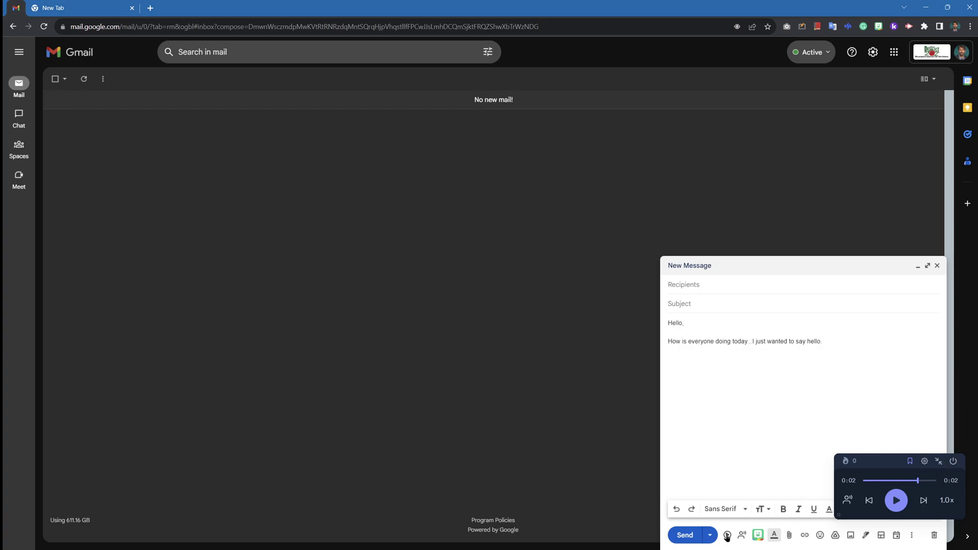
left_click(954, 463)
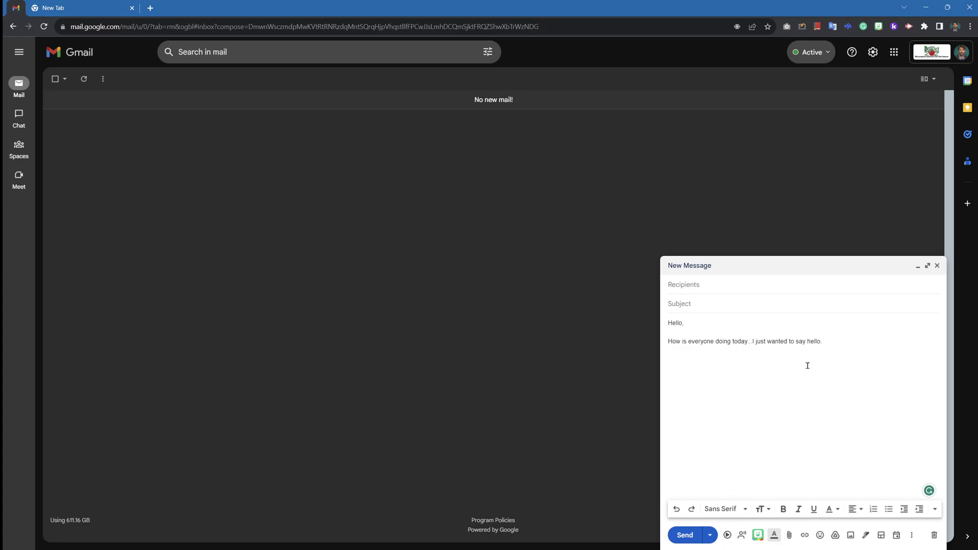
Start Speechify reading the draft again and open the Select Voice list
left_click(823, 349)
left_click(728, 535)
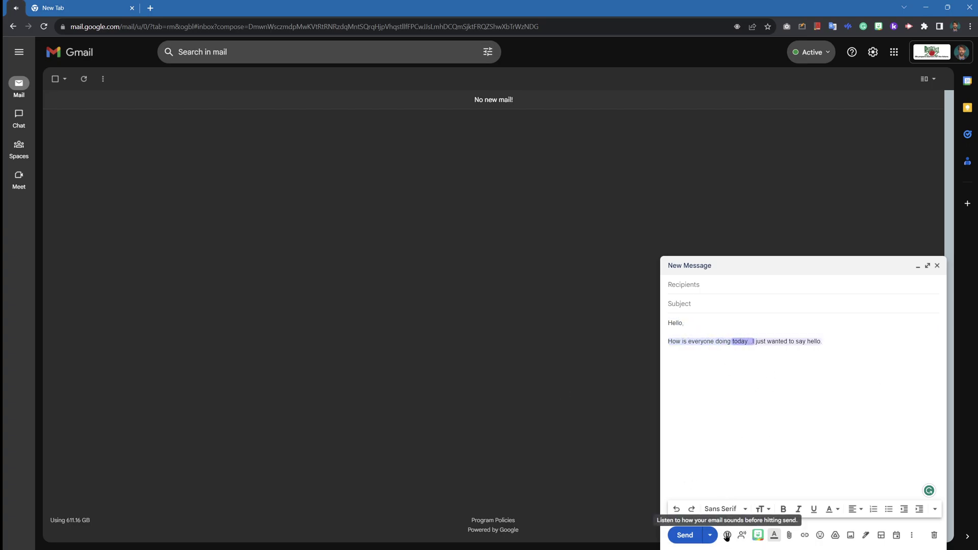
left_click(850, 28)
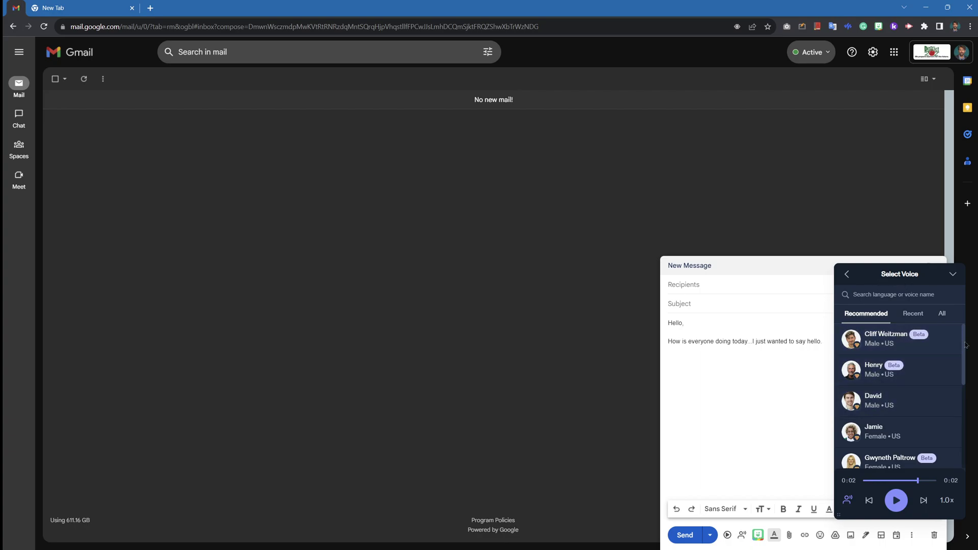
scroll(945, 408, "down", 5)
scroll(912, 347, "up", 5)
Browse the Recent, All and Recommended voice tabs, ending on Recommended with John kept
left_click_drag(963, 370, 963, 341)
mouse_move(967, 337)
left_mouse_down()
mouse_move(965, 457)
mouse_move(962, 326)
left_mouse_up()
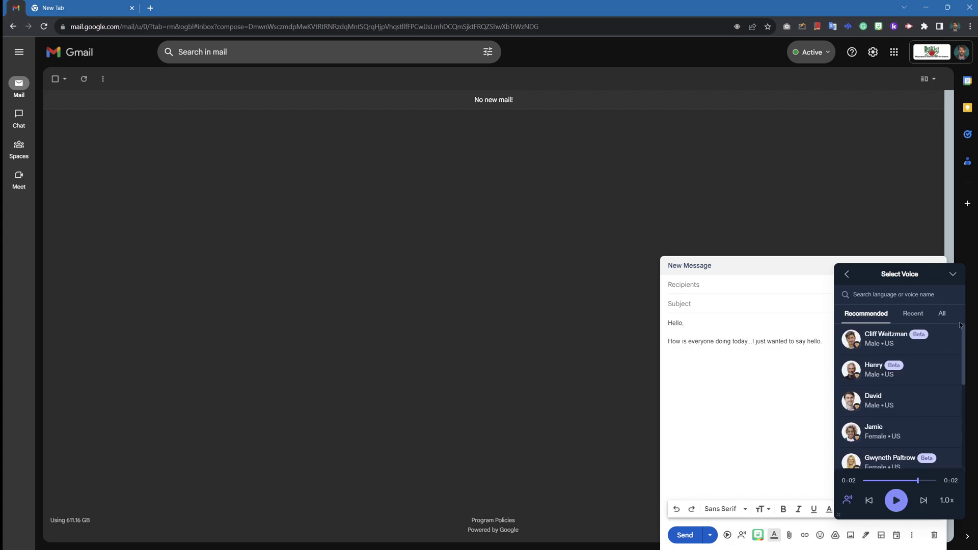
left_click(926, 315)
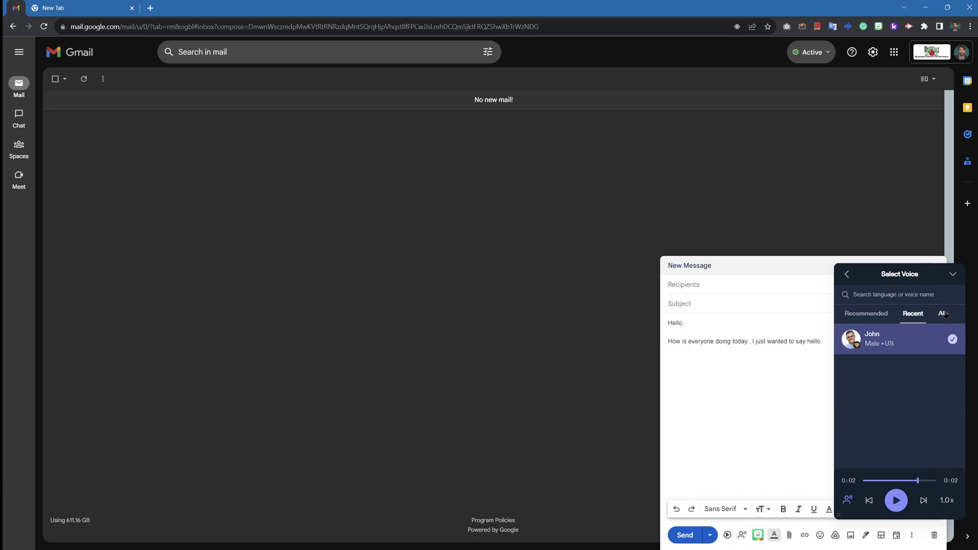
left_click(943, 320)
scroll(962, 412, "down", 10)
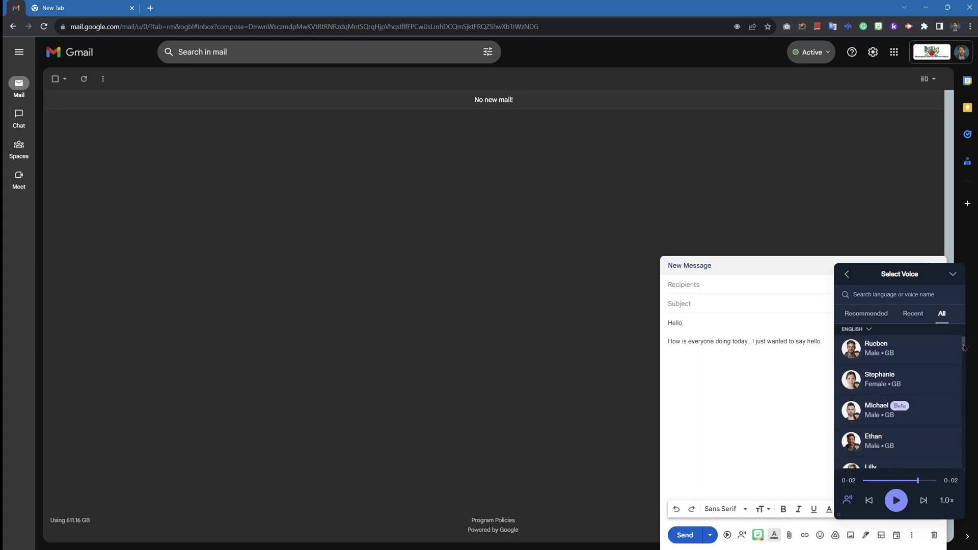
scroll(963, 412, "up", 10)
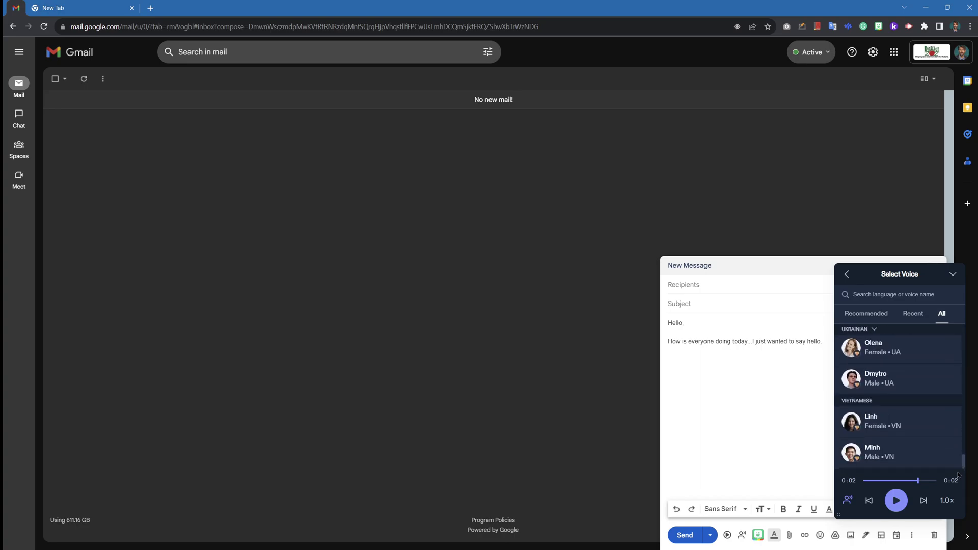
scroll(959, 337, "up", 3)
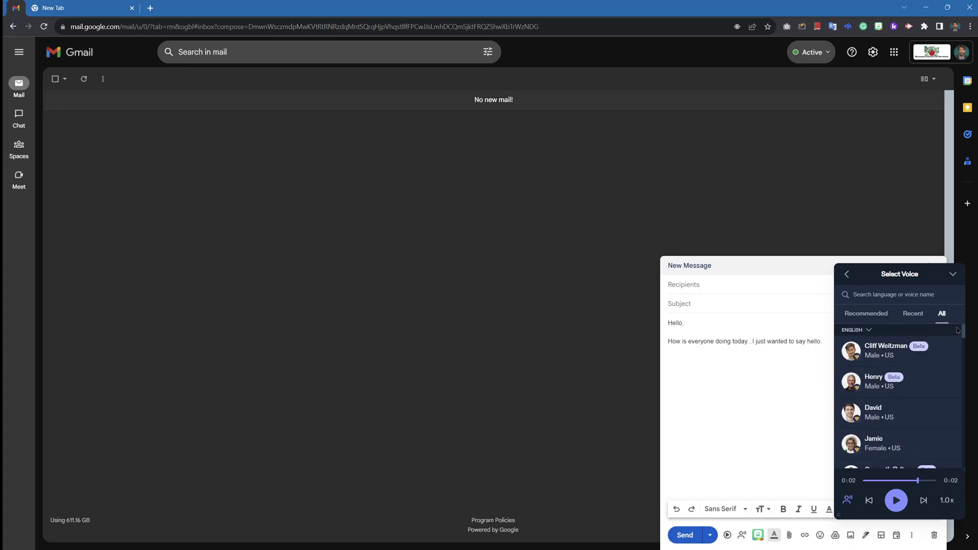
left_click(867, 314)
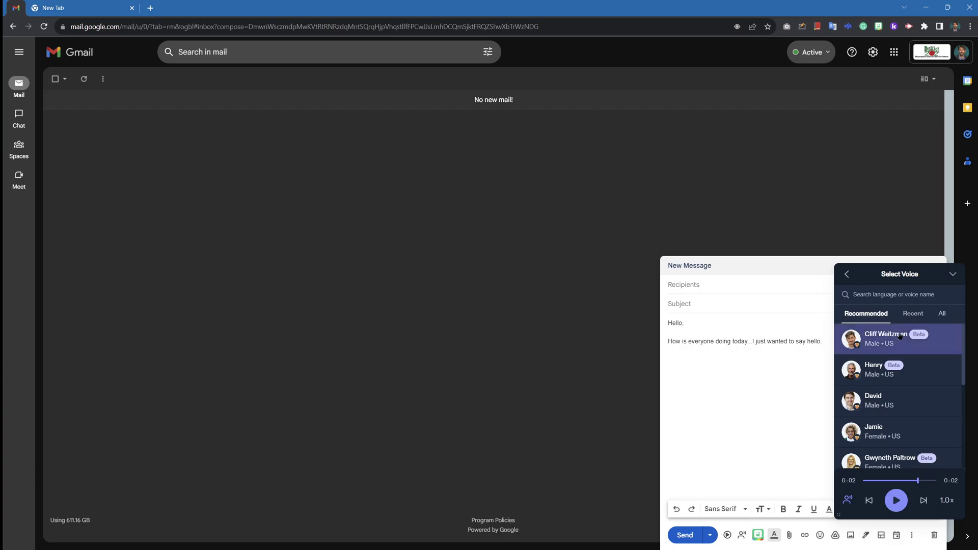
Check the 1.0x Average speed options and the voice list, then close the Speechify player
left_click(952, 275)
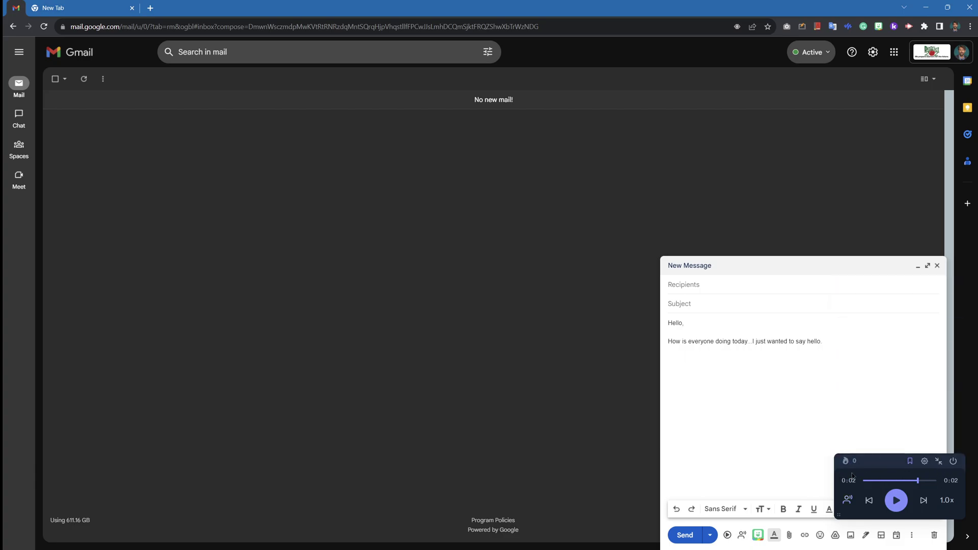
left_click(947, 501)
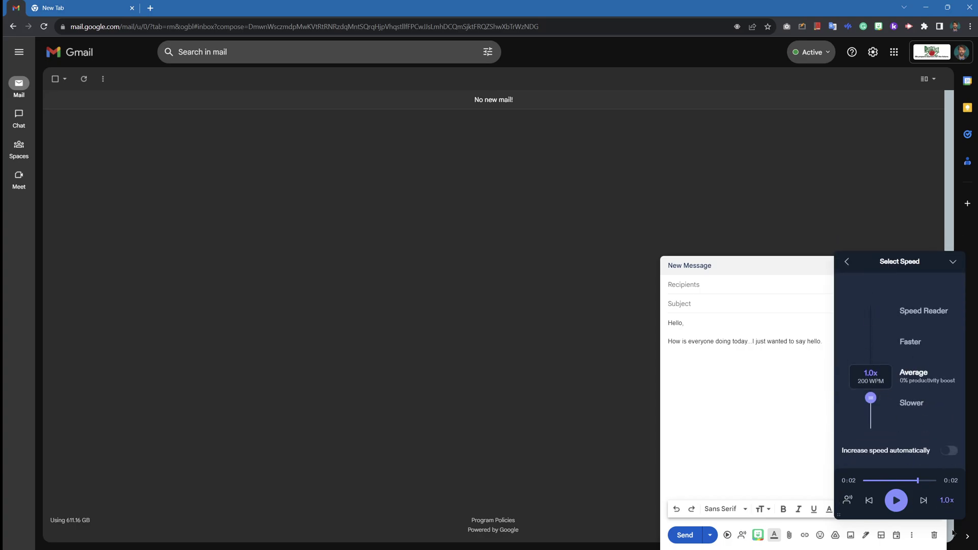
left_click(947, 502)
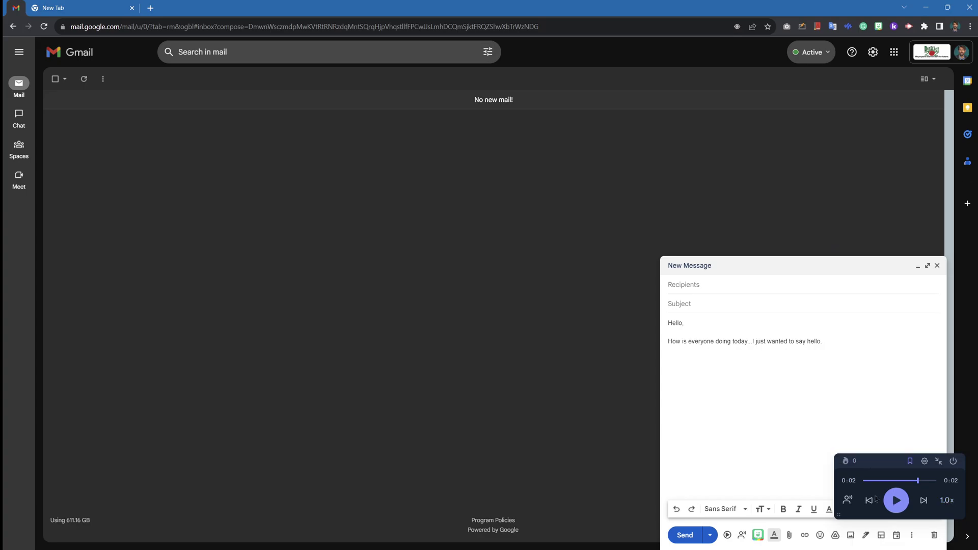
left_click(848, 502)
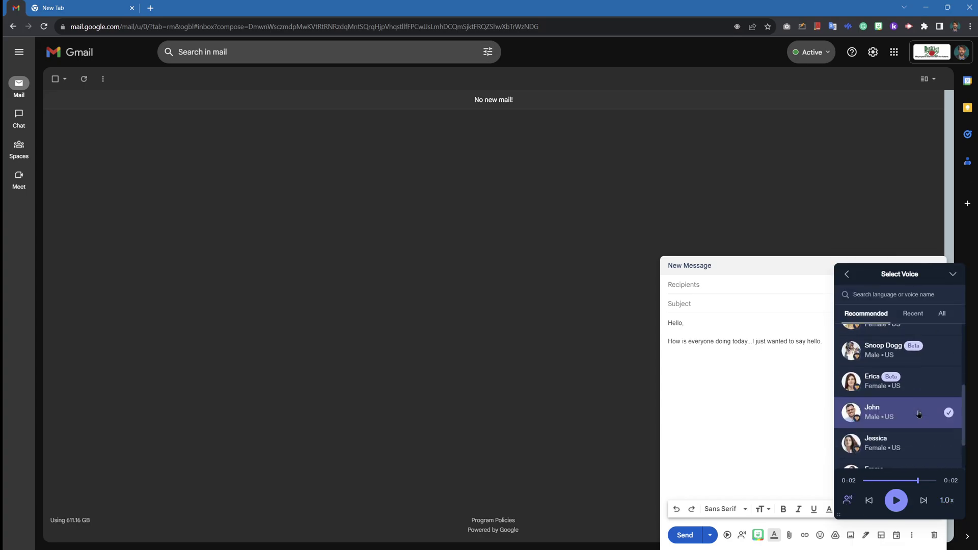
scroll(899, 387, "up", 5)
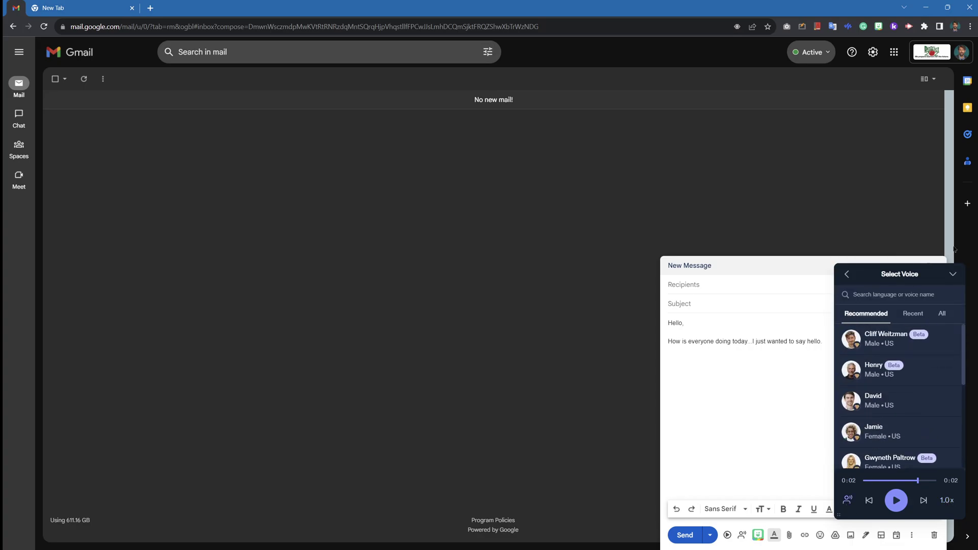
left_click(953, 275)
left_click(953, 290)
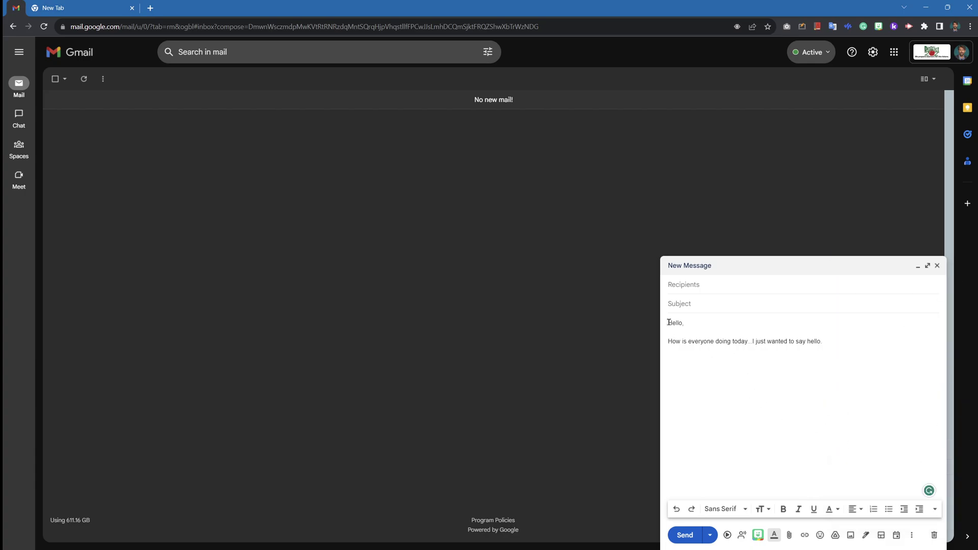
Select the body text, then discard the demo draft with the trash icon
left_click_drag(668, 322, 861, 345)
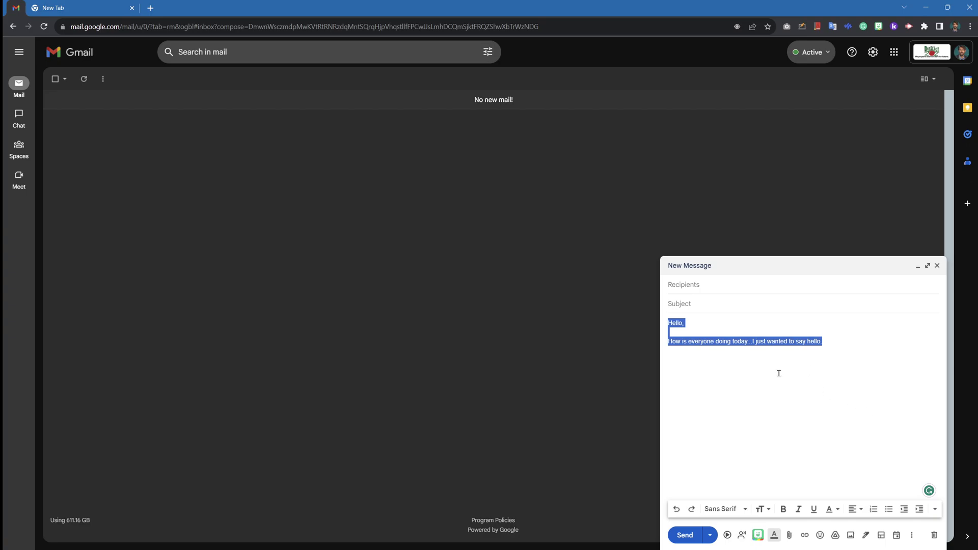
left_click(673, 323)
left_click_drag(673, 323, 716, 334)
left_click_drag(808, 342, 845, 342)
left_click(706, 342)
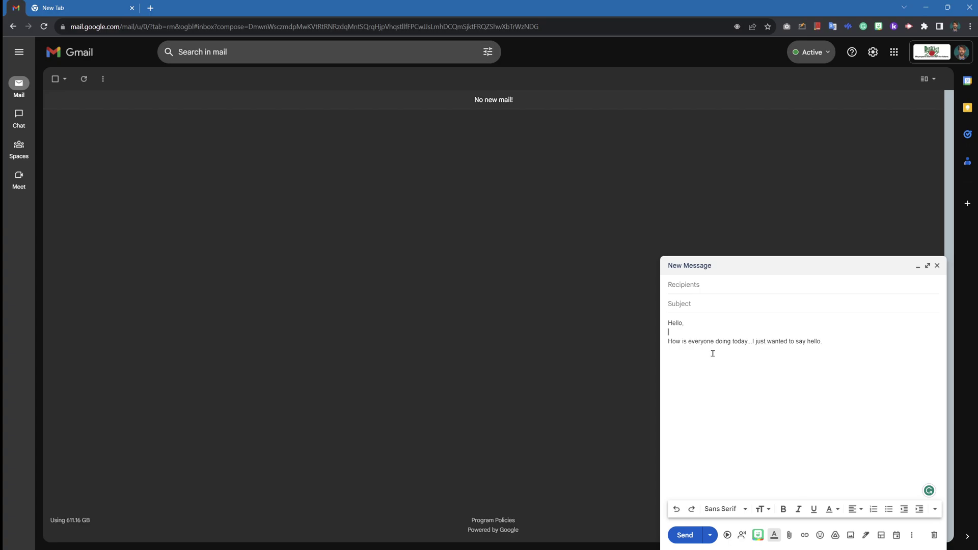
left_click(935, 535)
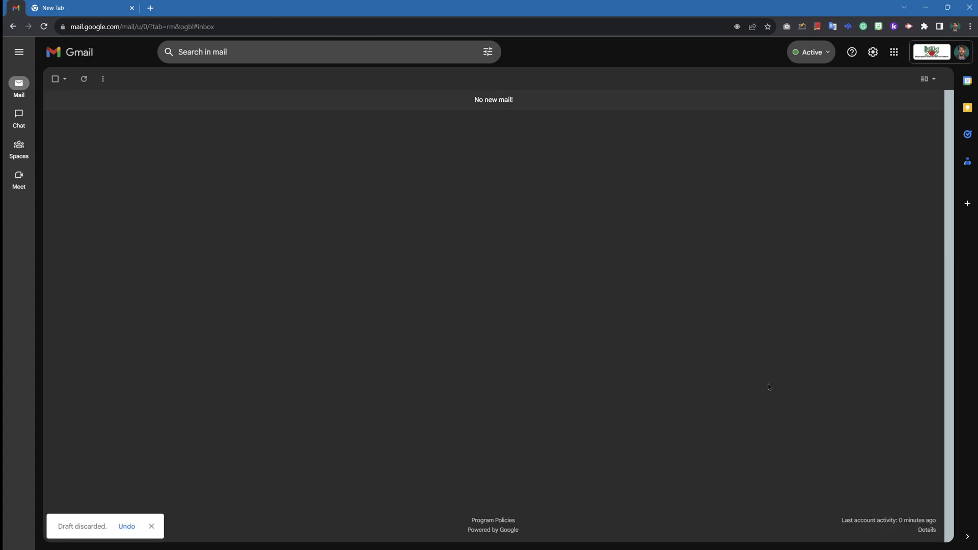